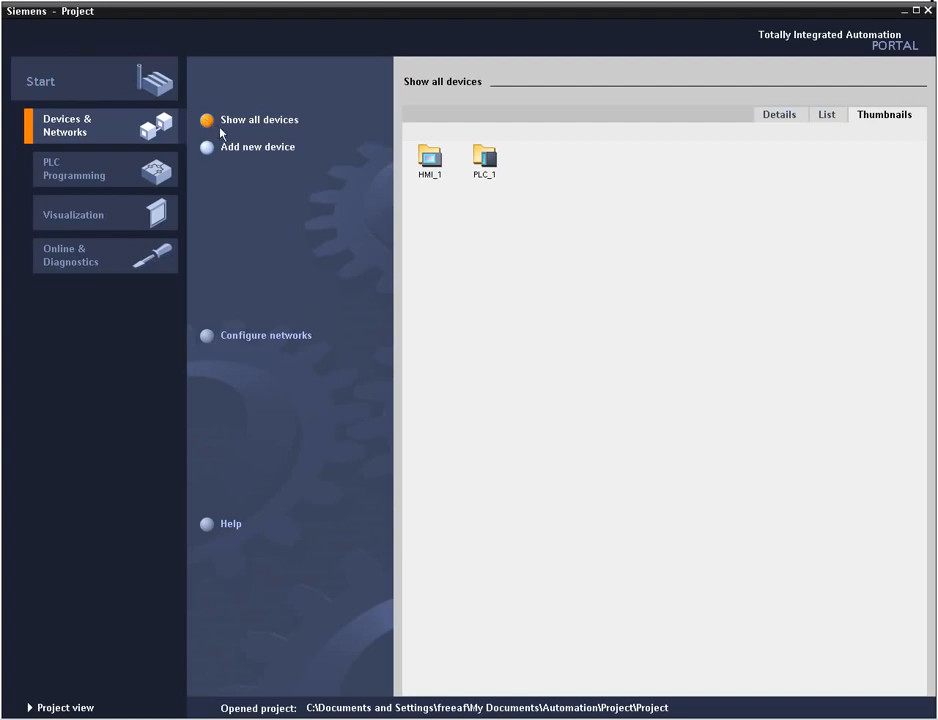
Add a 6" KTP600 PN HMI device named HMI_2_Transport to the project without starting the device wizard.
left_click(257, 150)
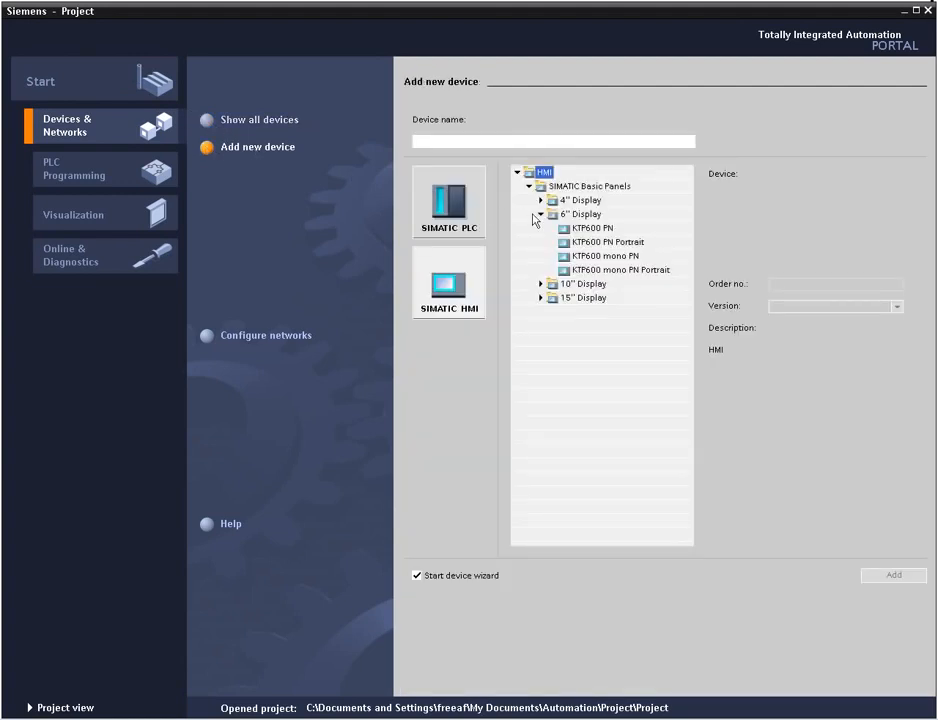
left_click(575, 228)
left_click(480, 146)
type("_")
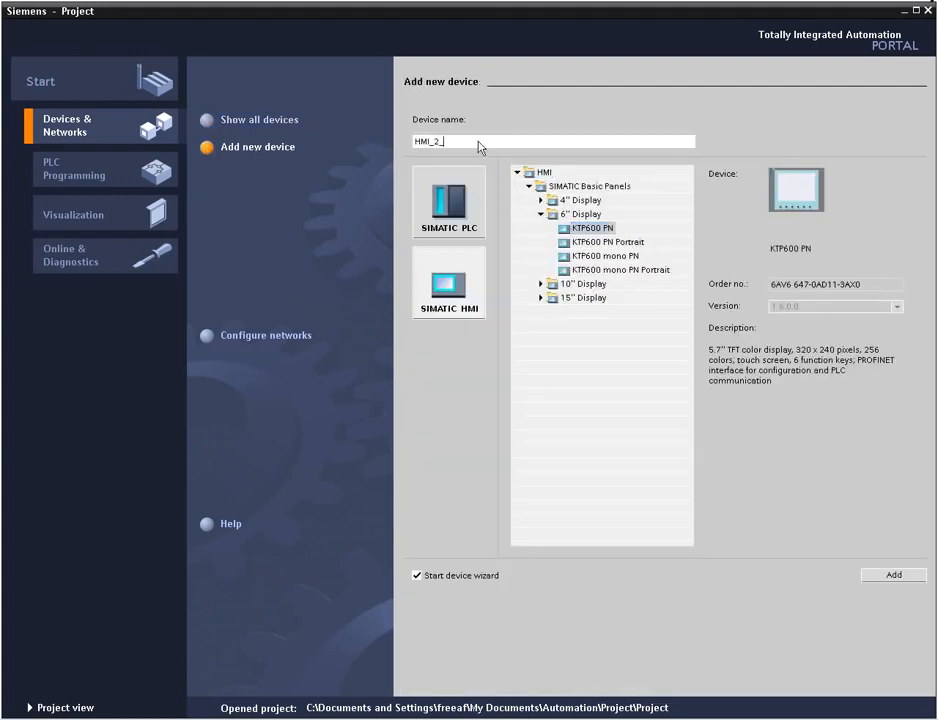
type("Transport")
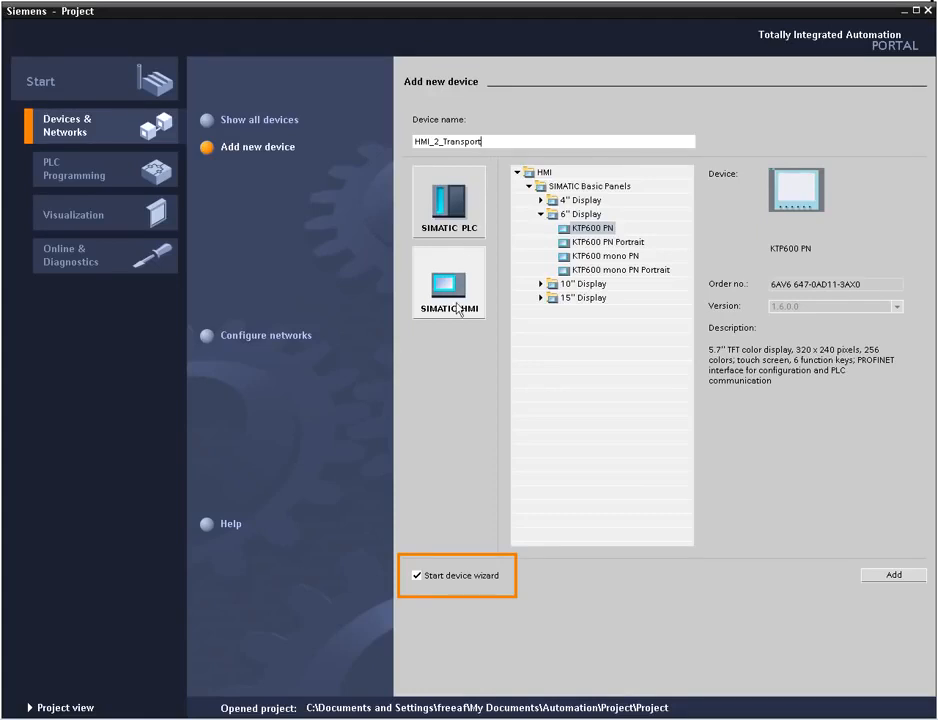
left_click(417, 576)
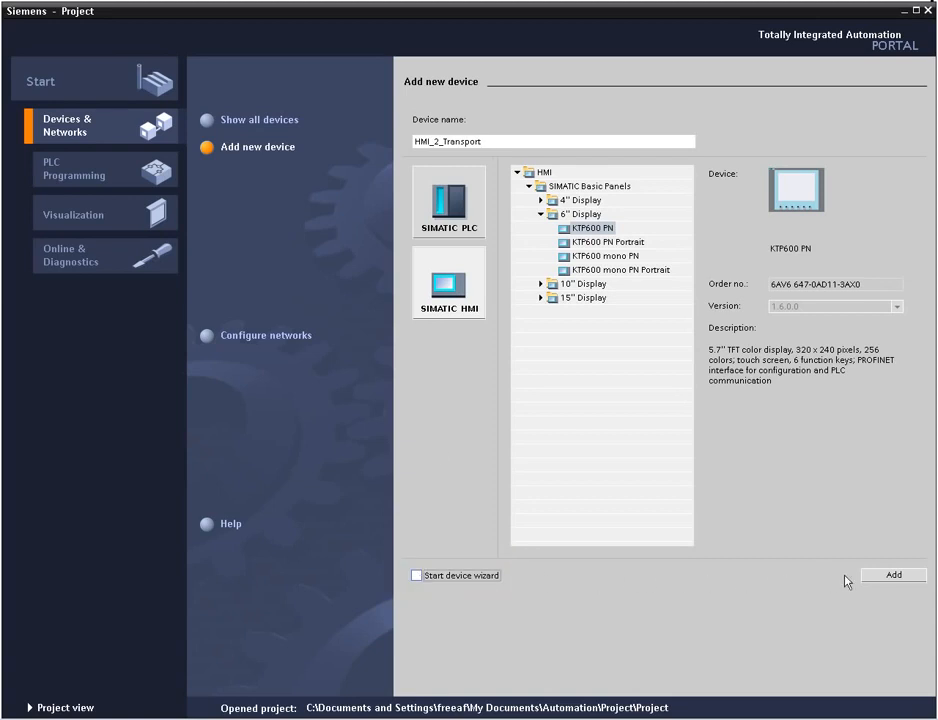
left_click(889, 577)
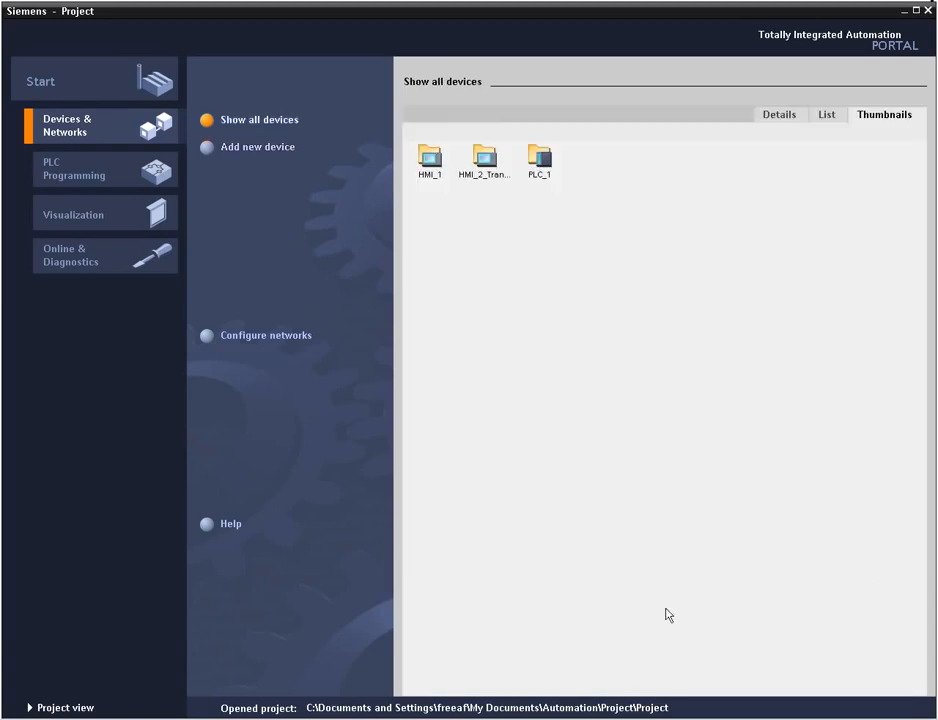
Switch to the project view and add a new screen to the HMI_2_Transport device.
left_click(63, 707)
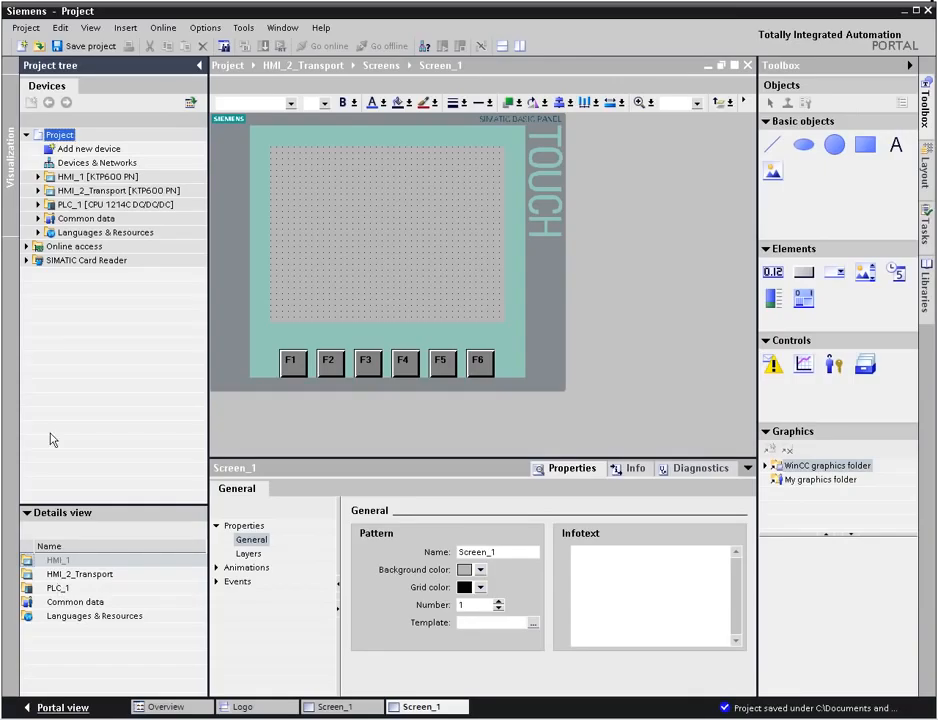
left_click(38, 190)
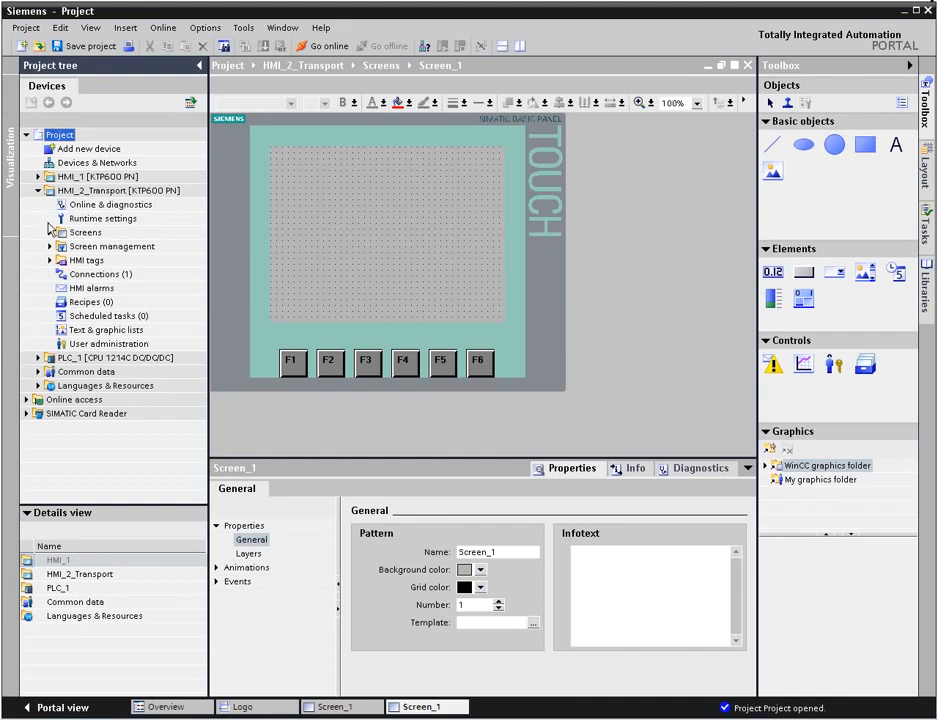
left_click(50, 232)
double_click(100, 246)
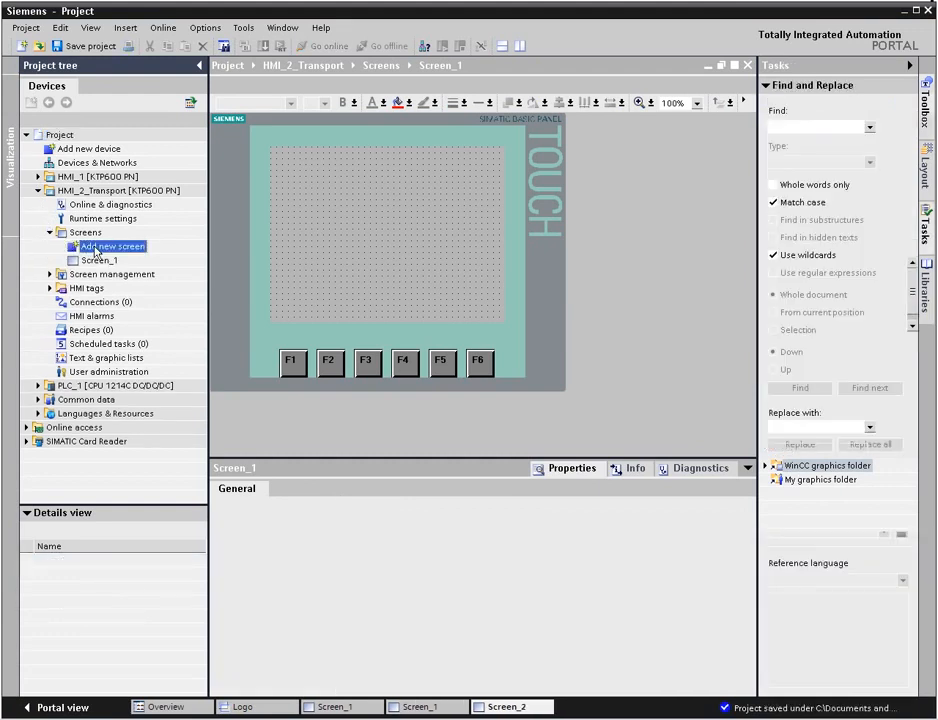
Place the stop sign and the forklift from the Transport global library side by side on Screen_2.
left_click(922, 300)
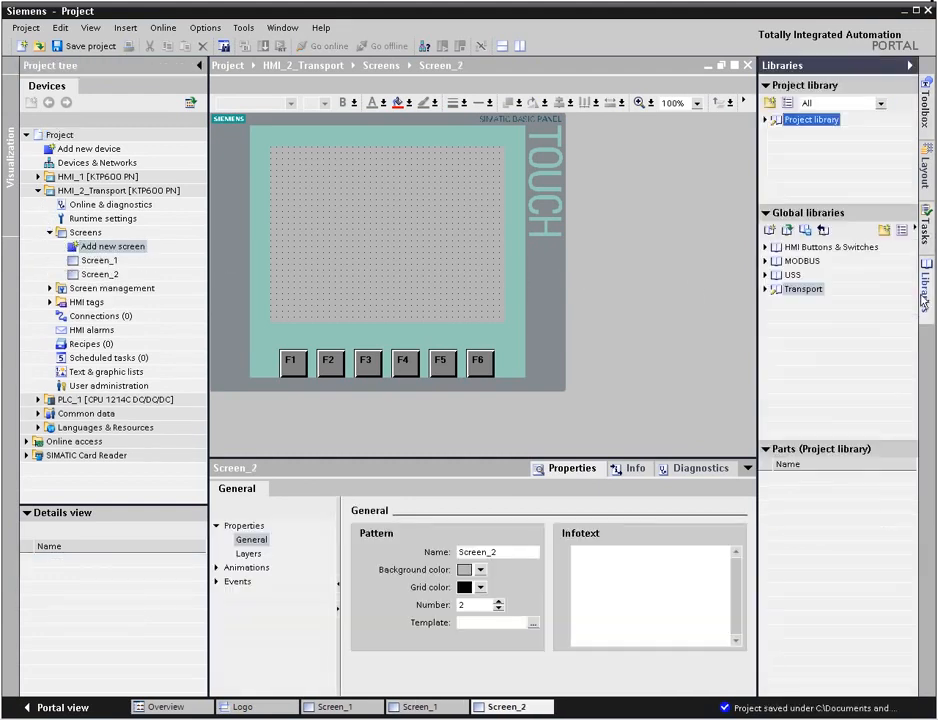
left_click(766, 289)
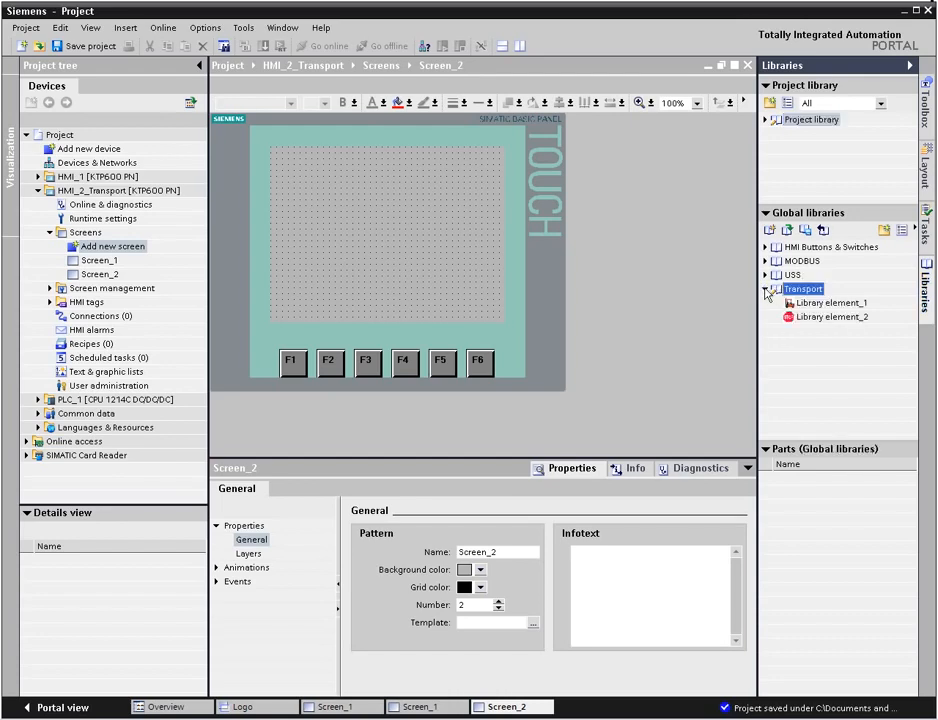
left_click_drag(812, 317, 356, 262)
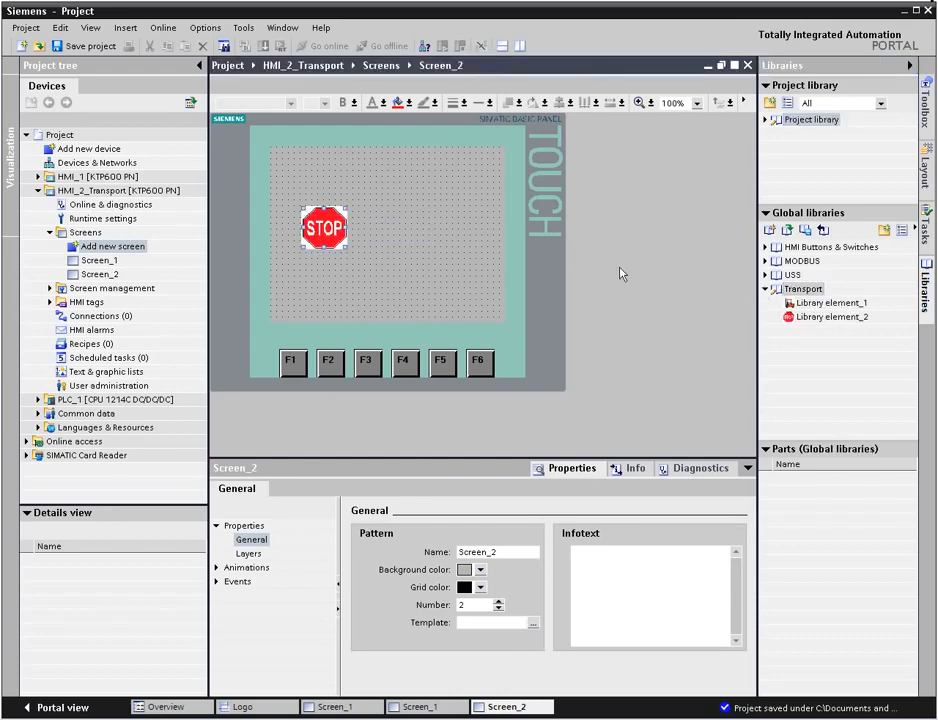
left_click_drag(798, 304, 392, 215)
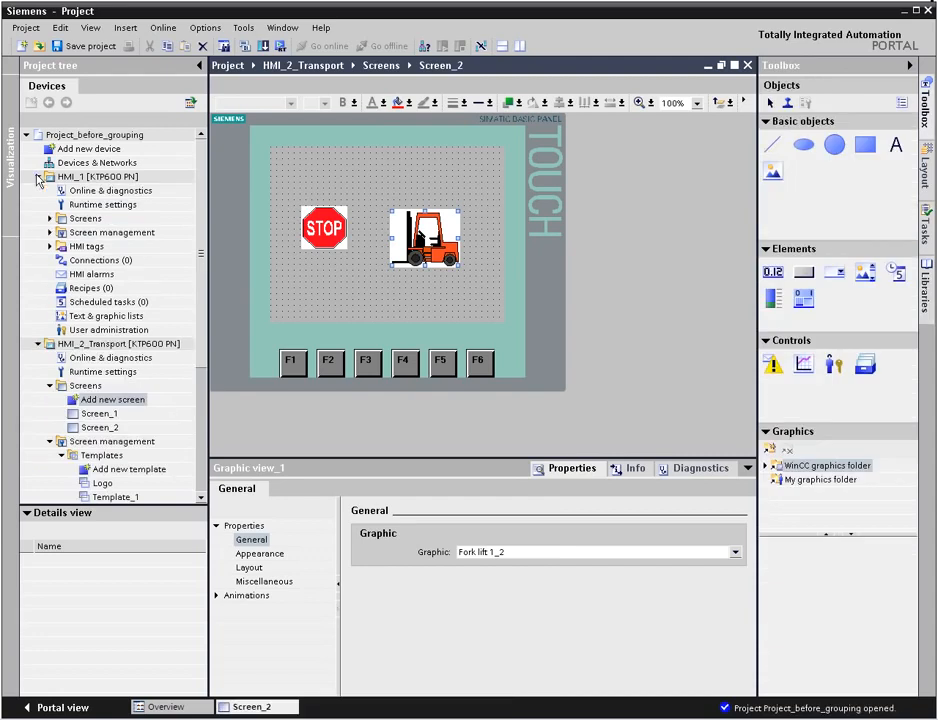
Copy the Logo template from HMI_1 to the templates of HMI_2_Transport and add a date/time field in the copy's upper-right corner.
left_click(50, 232)
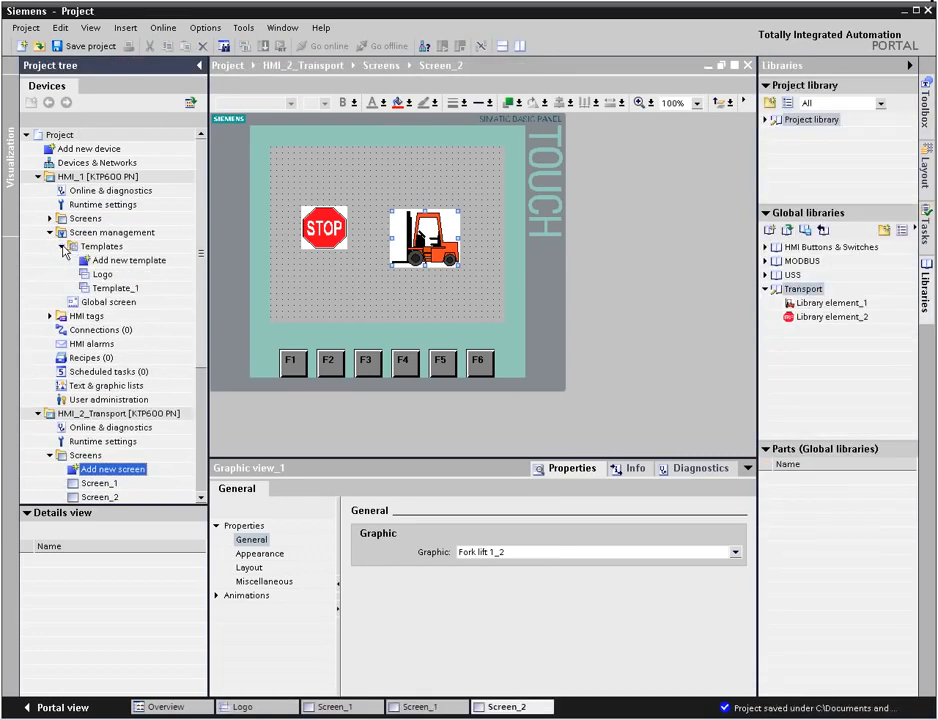
left_click(50, 456)
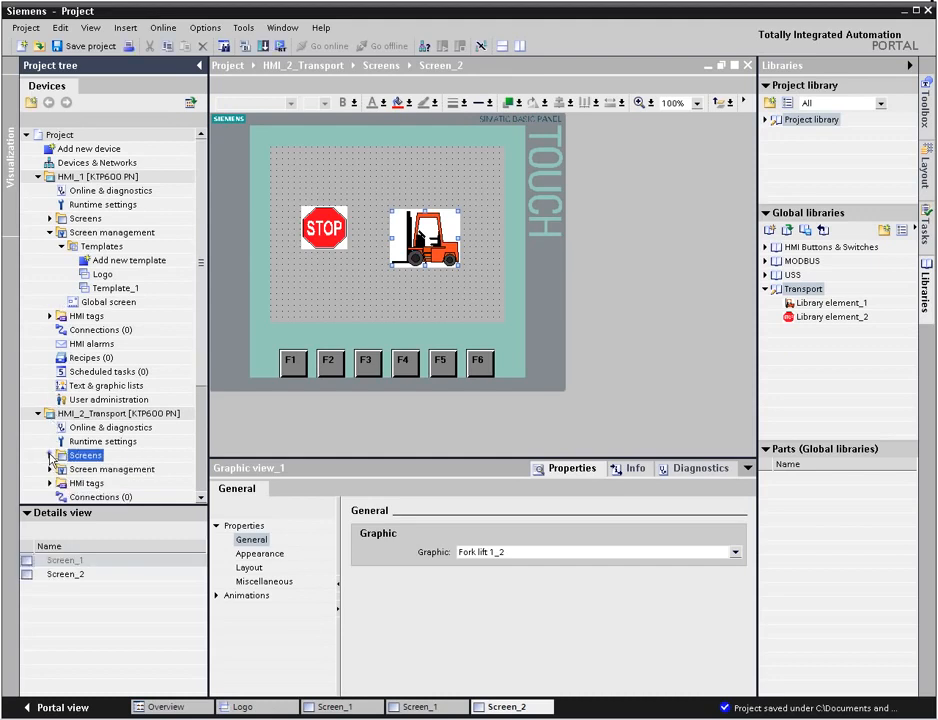
left_click(50, 470)
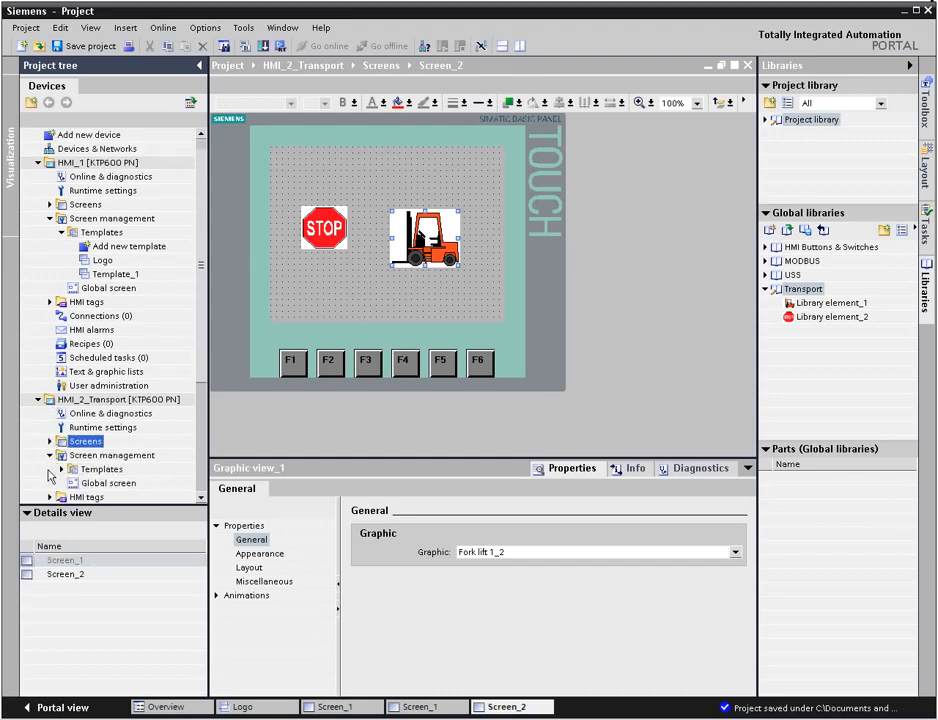
left_click_drag(100, 260, 107, 424)
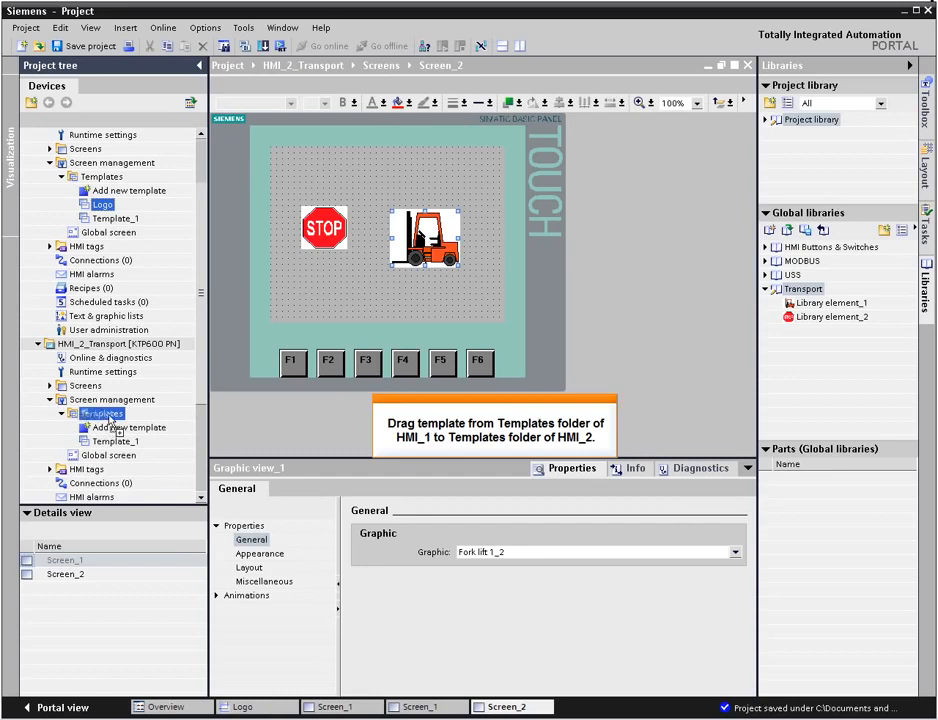
double_click(102, 441)
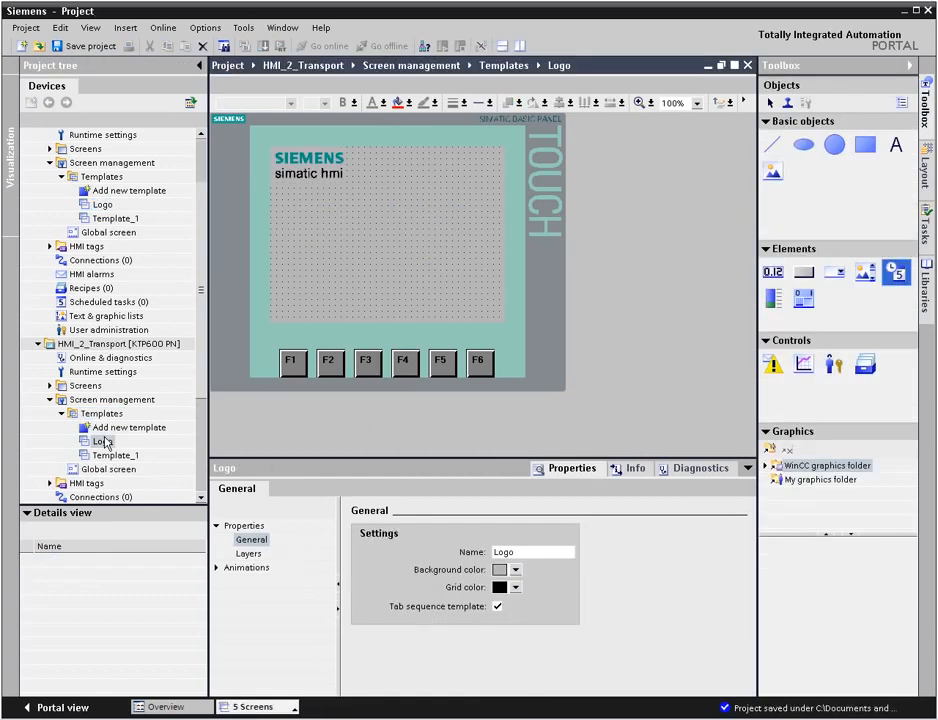
left_click_drag(897, 275, 500, 160)
Apply the Logo template of HMI_2_Transport to Screen_2.
left_click(50, 385)
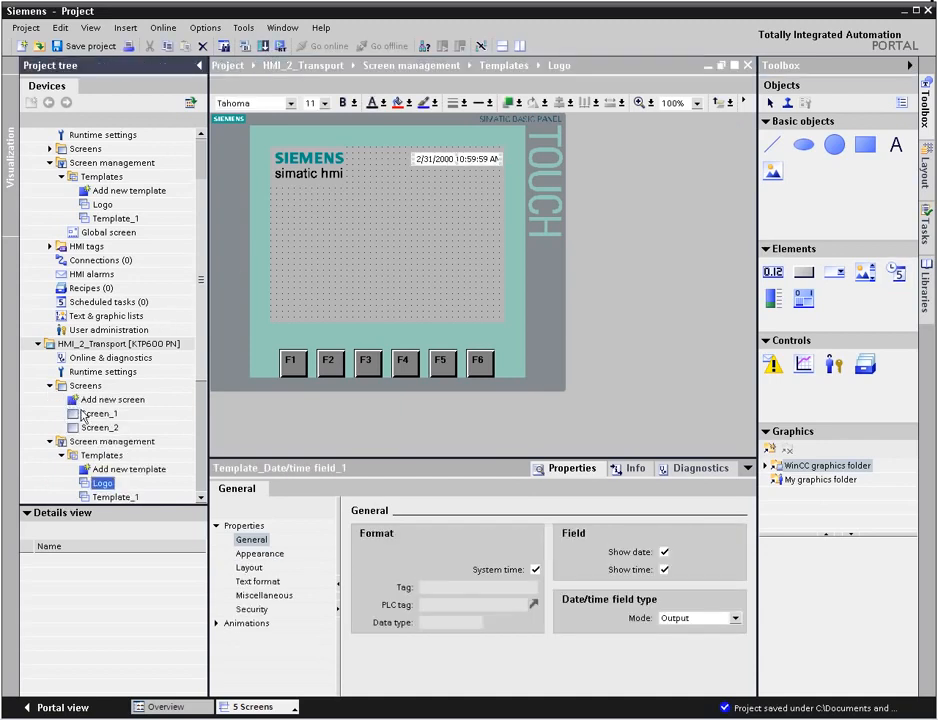
double_click(100, 427)
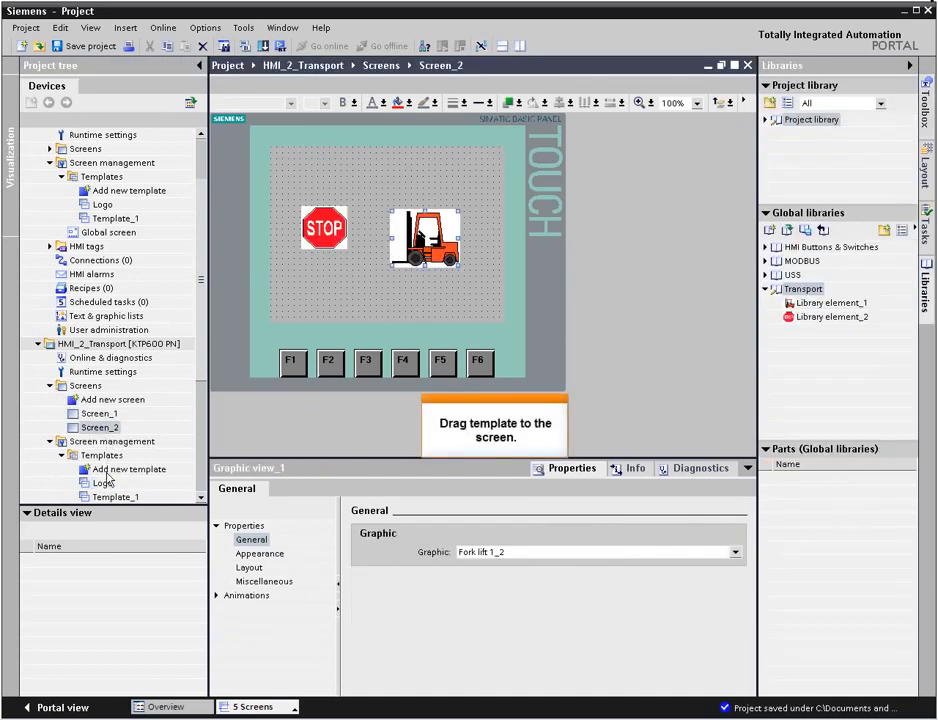
left_click_drag(106, 483, 354, 300)
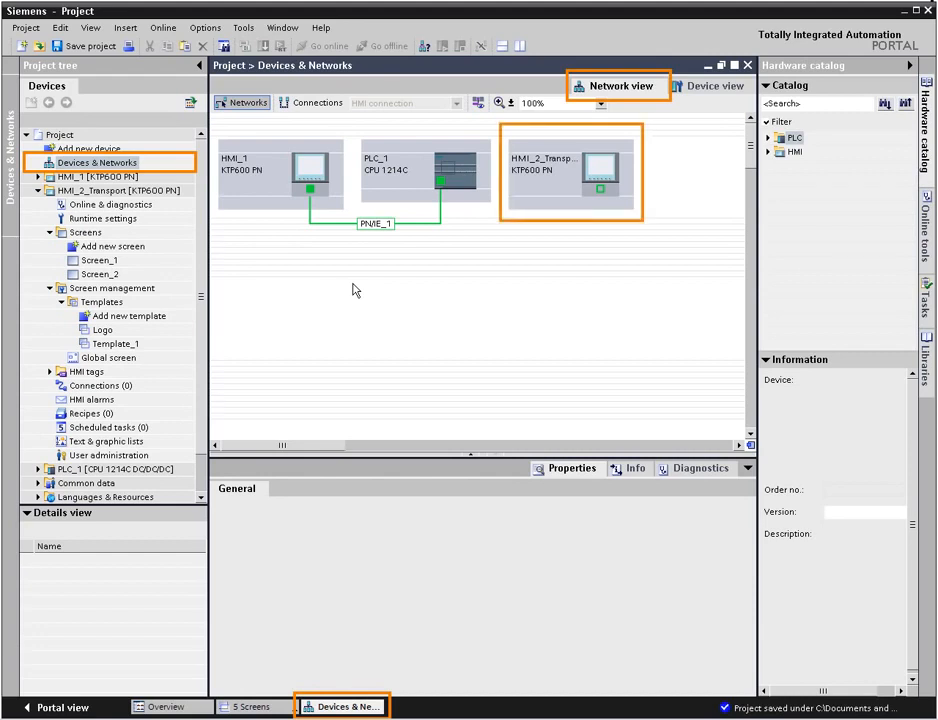
Close the Devices & Networks editor and place an I/O field linked to PLC_1's Tag_5 below the forklift on Screen_2.
left_click(748, 66)
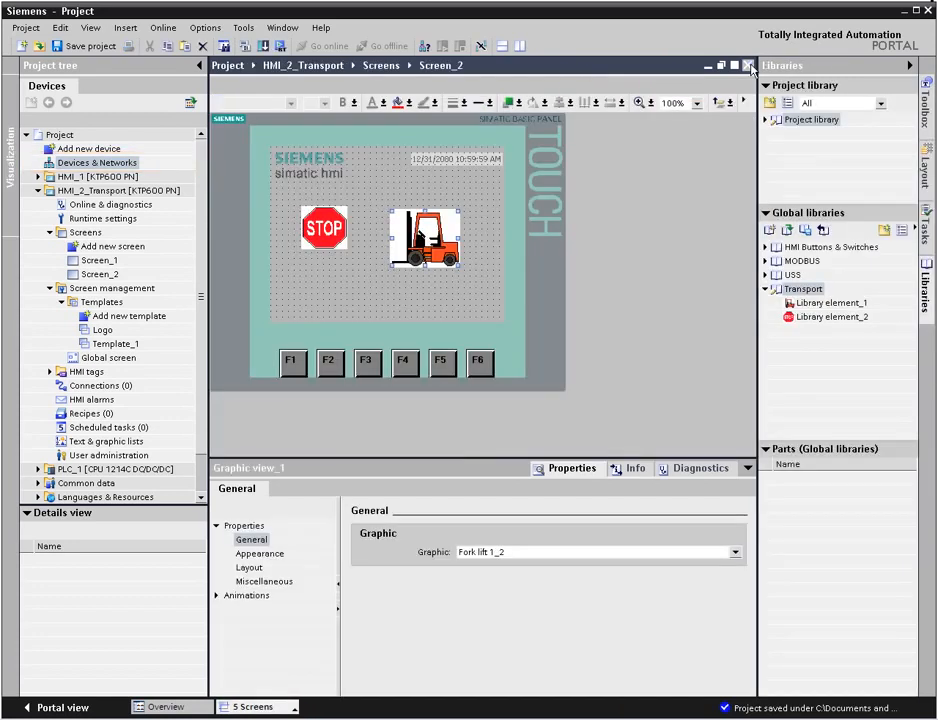
left_click(38, 190)
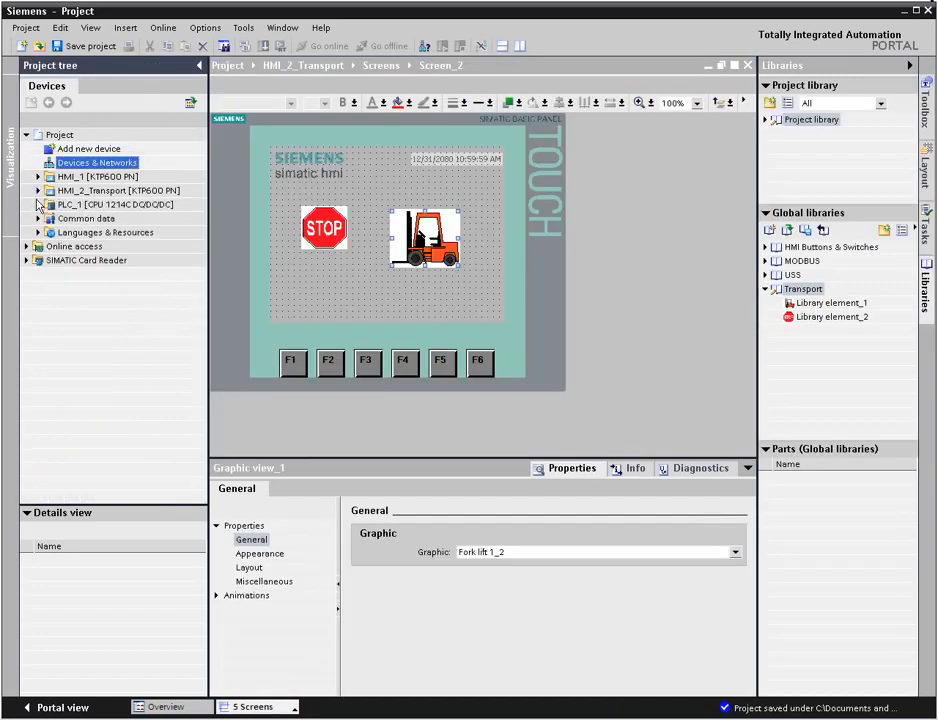
left_click(38, 204)
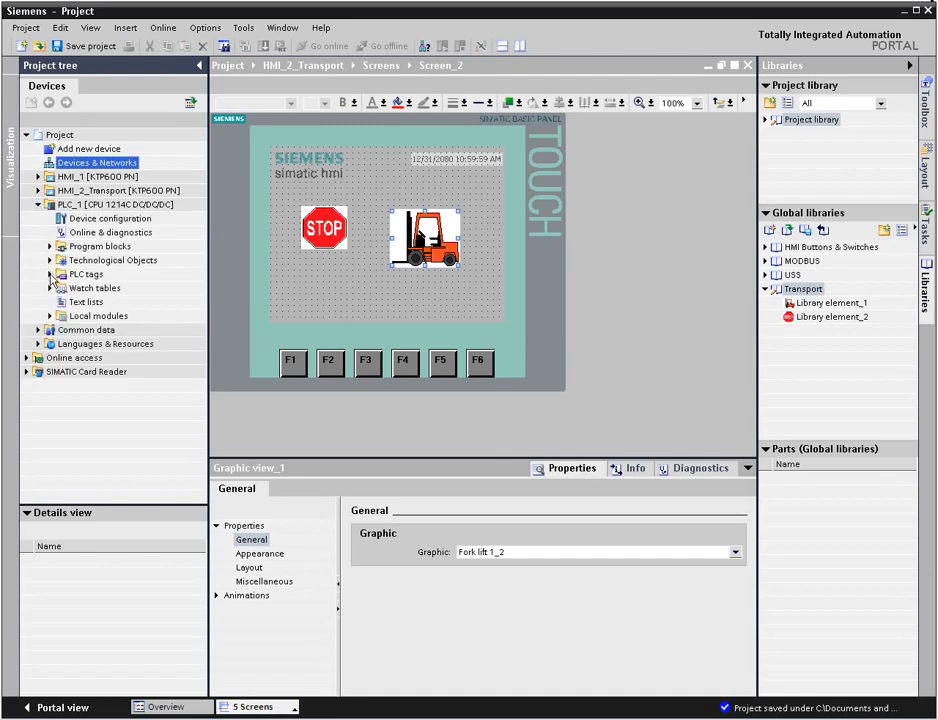
left_click(50, 274)
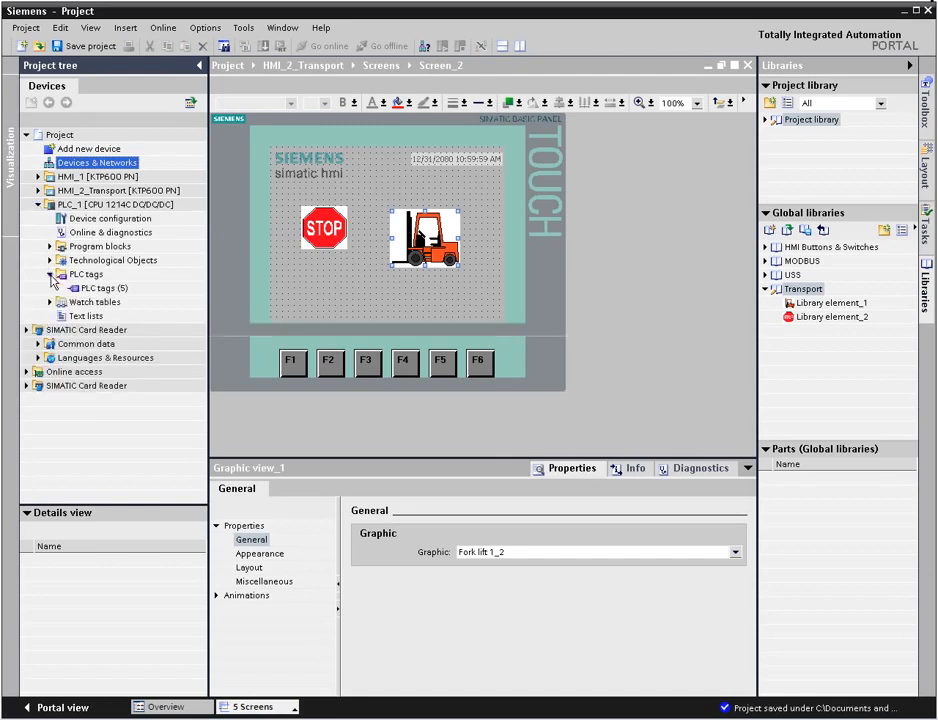
left_click(100, 289)
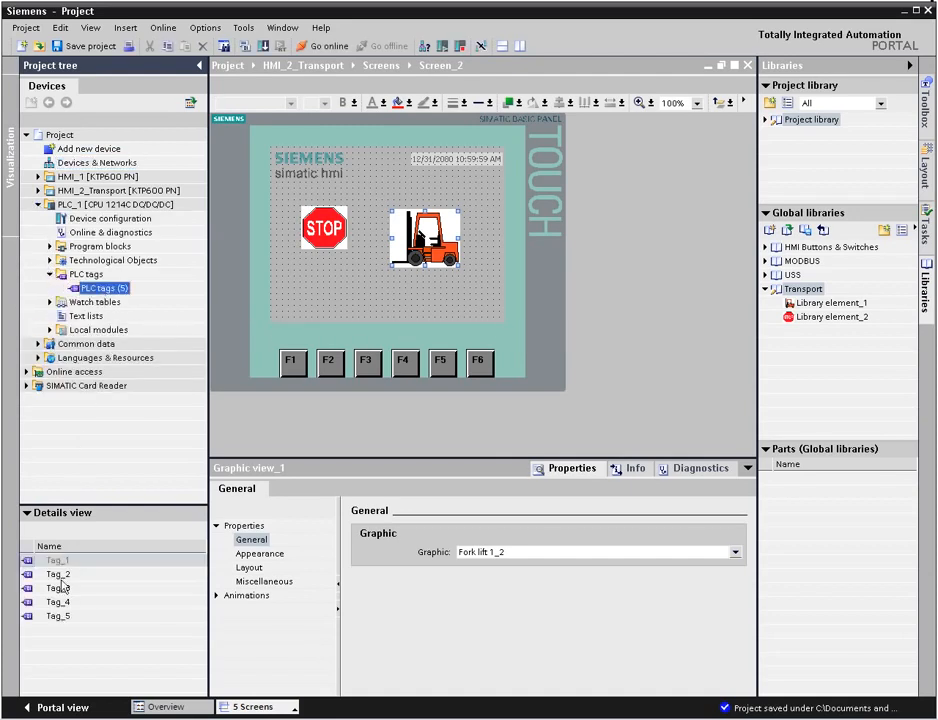
left_click_drag(58, 620, 403, 290)
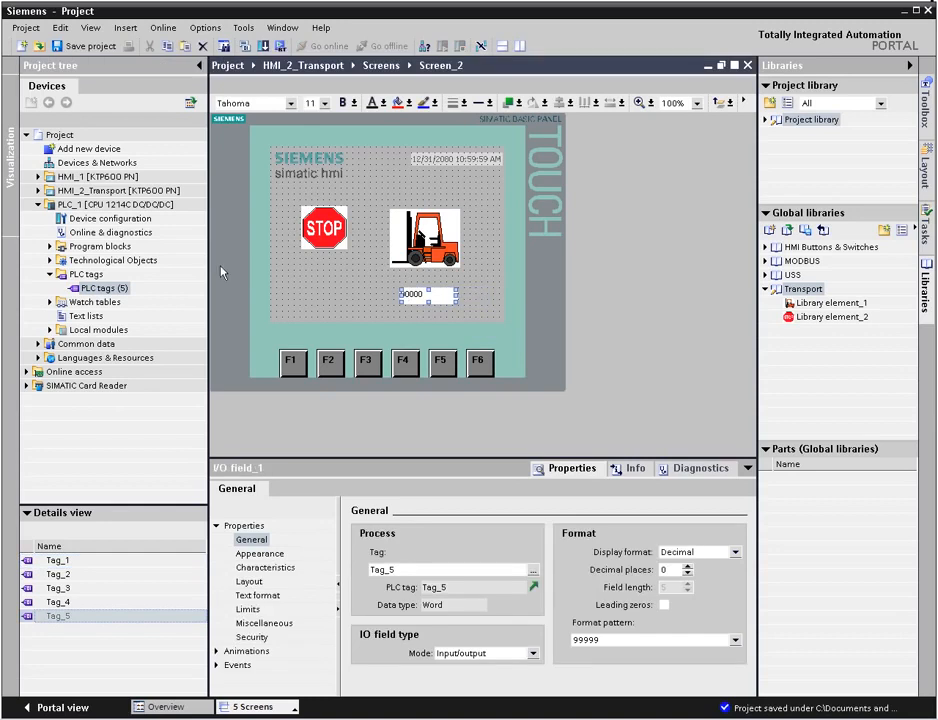
Show Main [OB1] above Screen_2 and place an I/O field for the Network 1 coil's Tag_6 below the stop sign, closing Main when done.
left_click(48, 246)
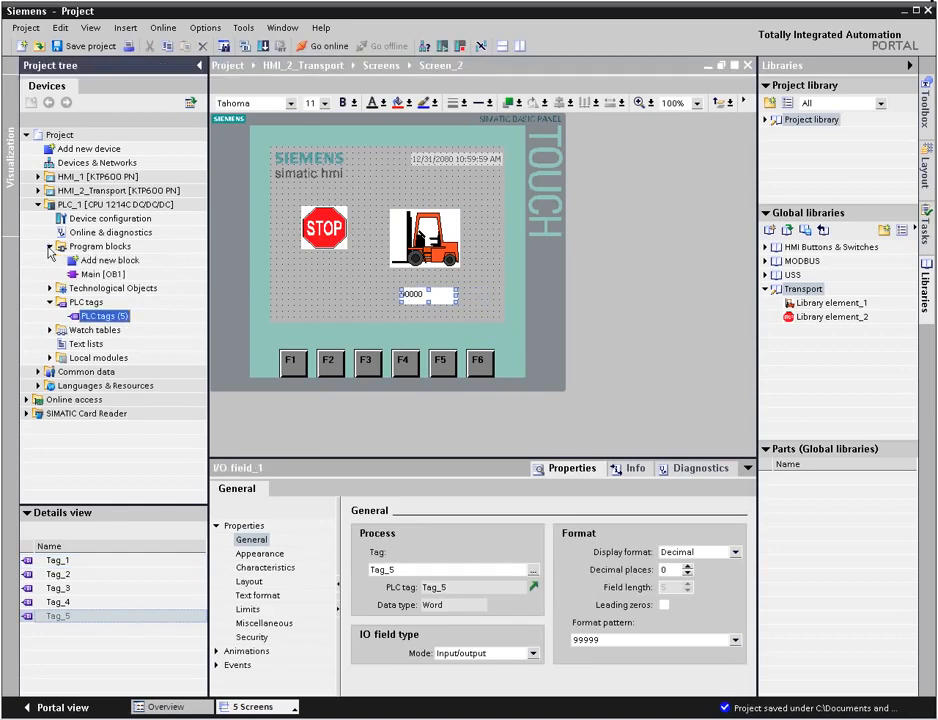
double_click(101, 274)
left_click(503, 46)
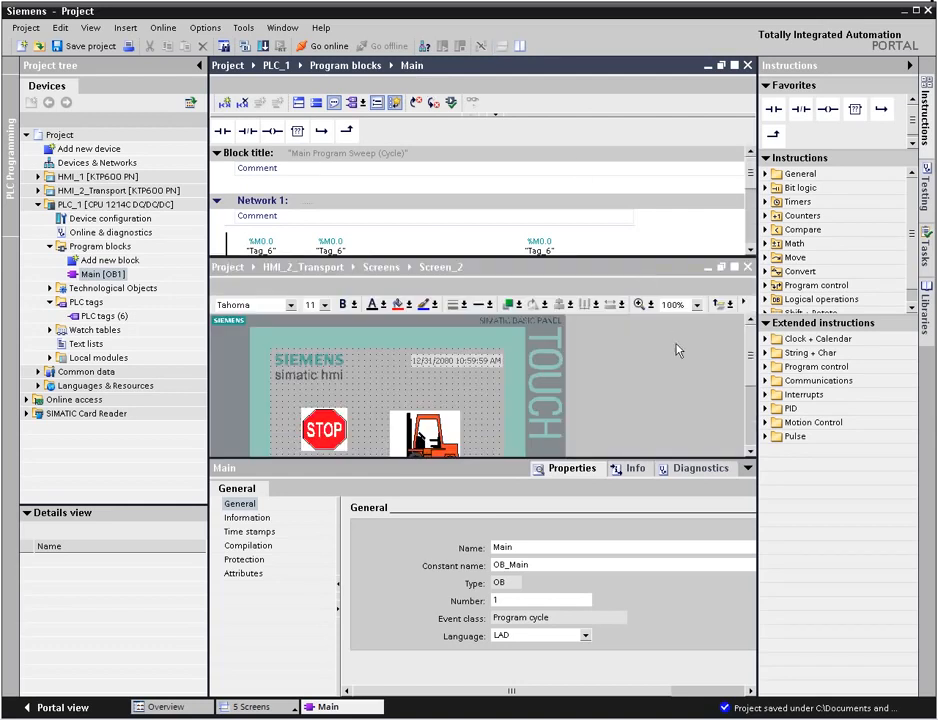
left_click(745, 467)
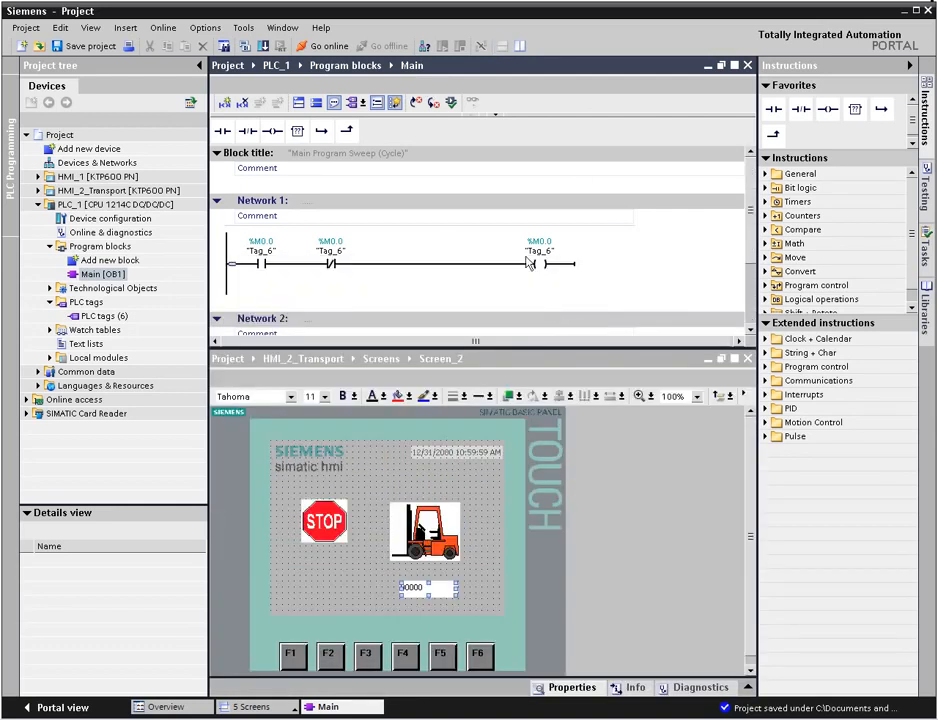
left_click_drag(540, 251, 289, 579)
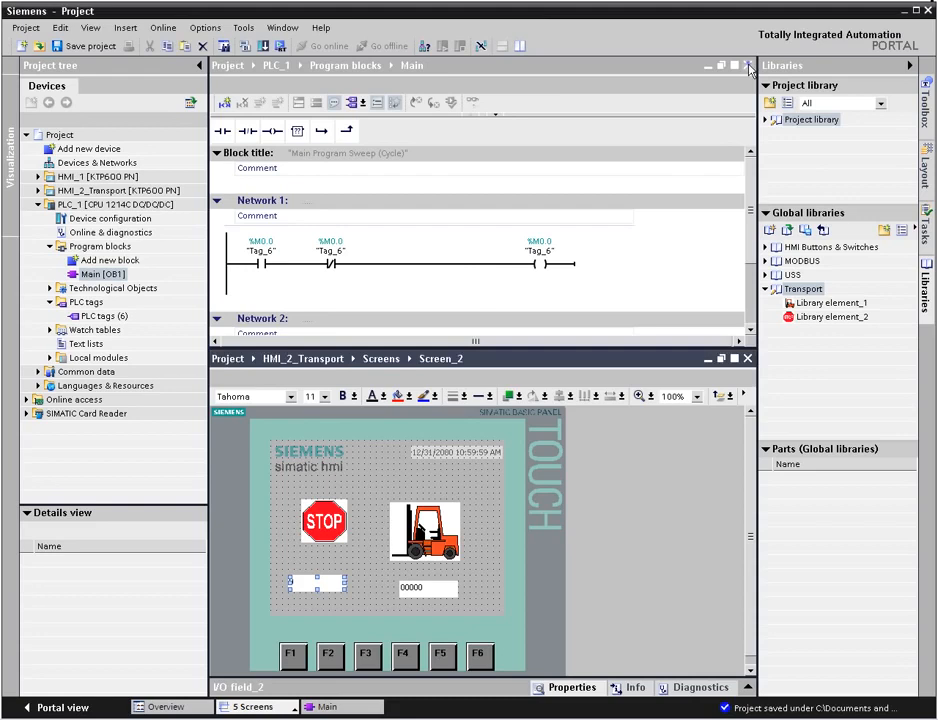
left_click(748, 66)
left_click(570, 687)
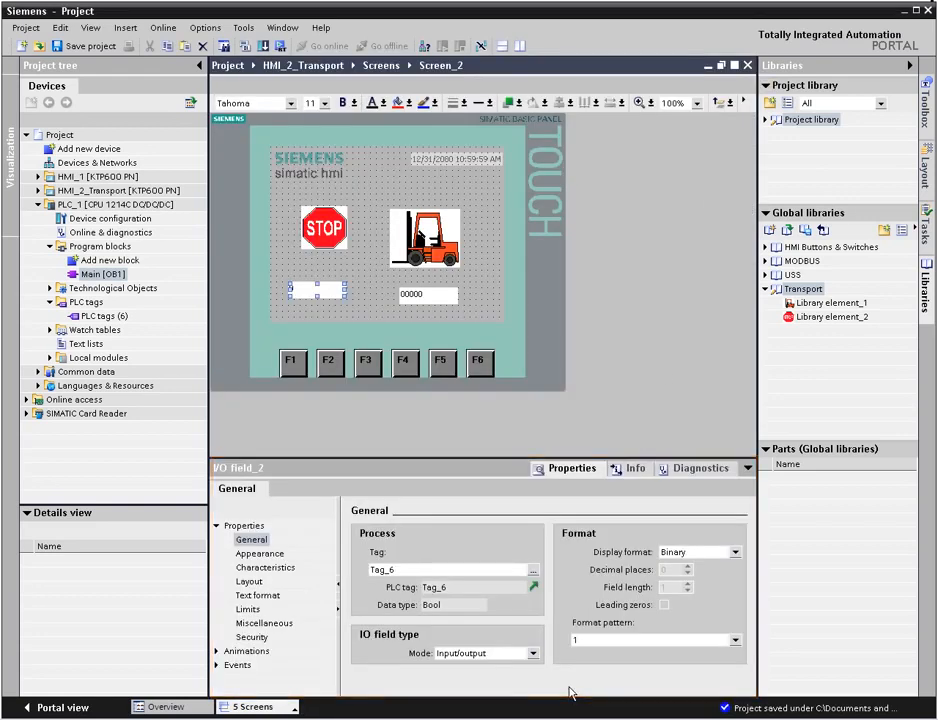
Examine the network connection between PLC_1 and HMI_2_Transport in the device configuration, and return to Screen_2.
double_click(112, 219)
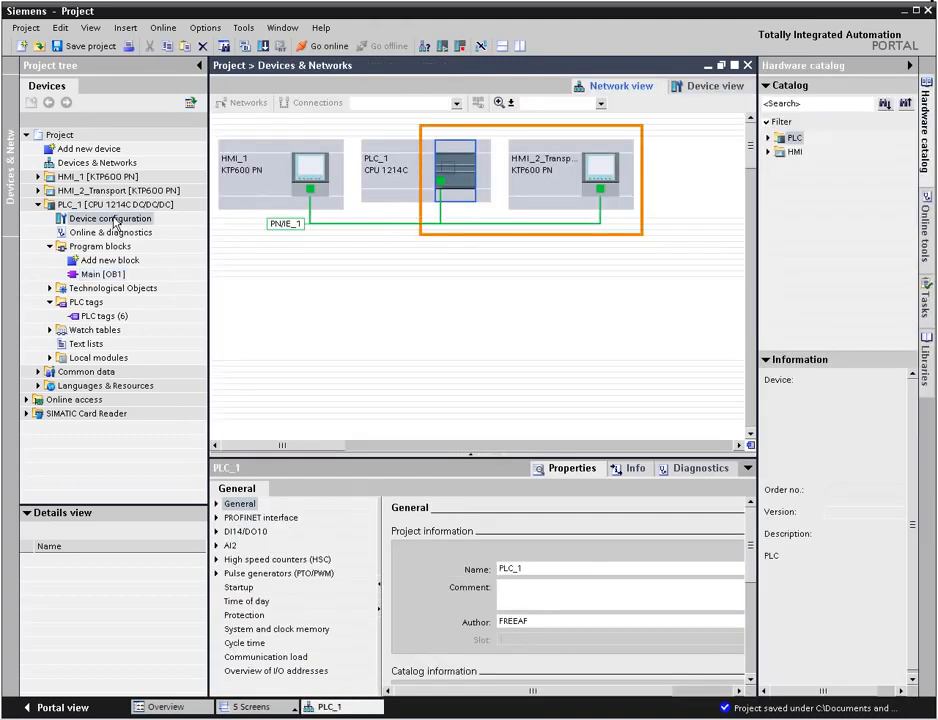
left_click(38, 191)
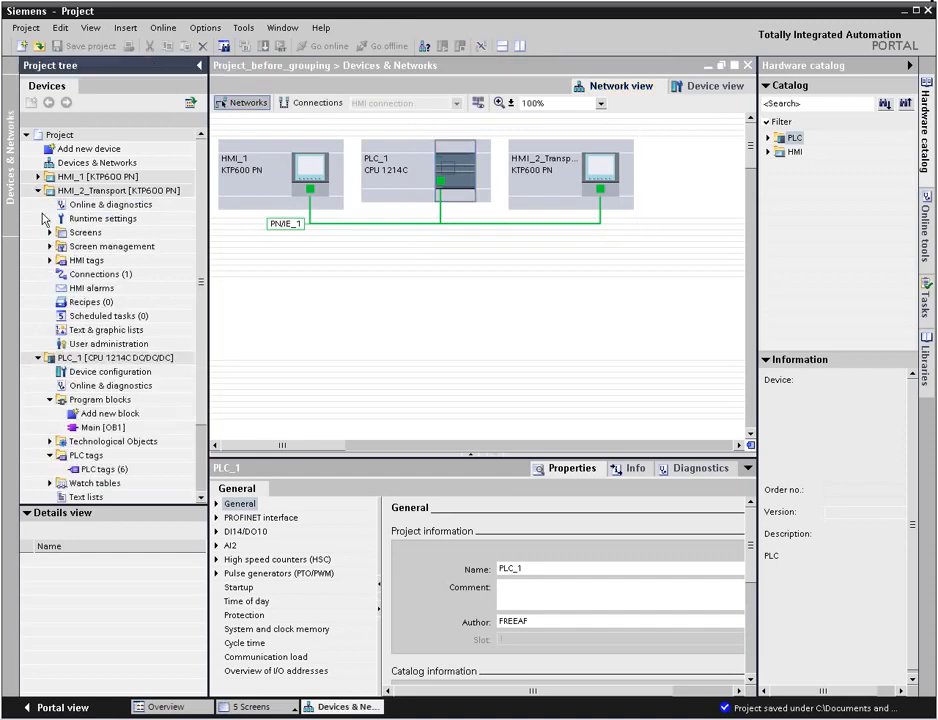
left_click(50, 232)
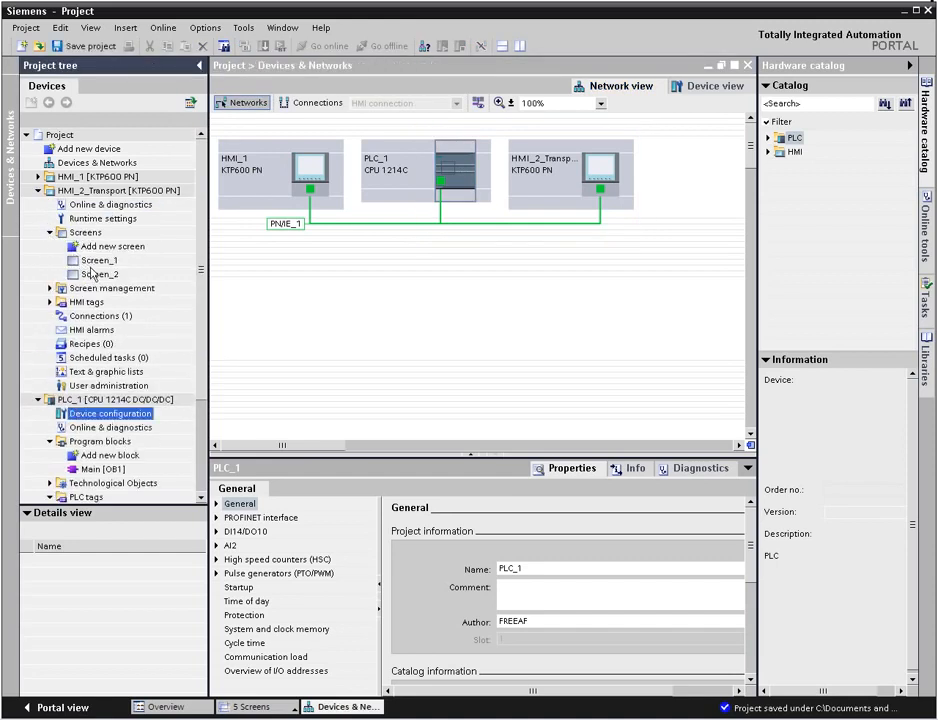
double_click(99, 275)
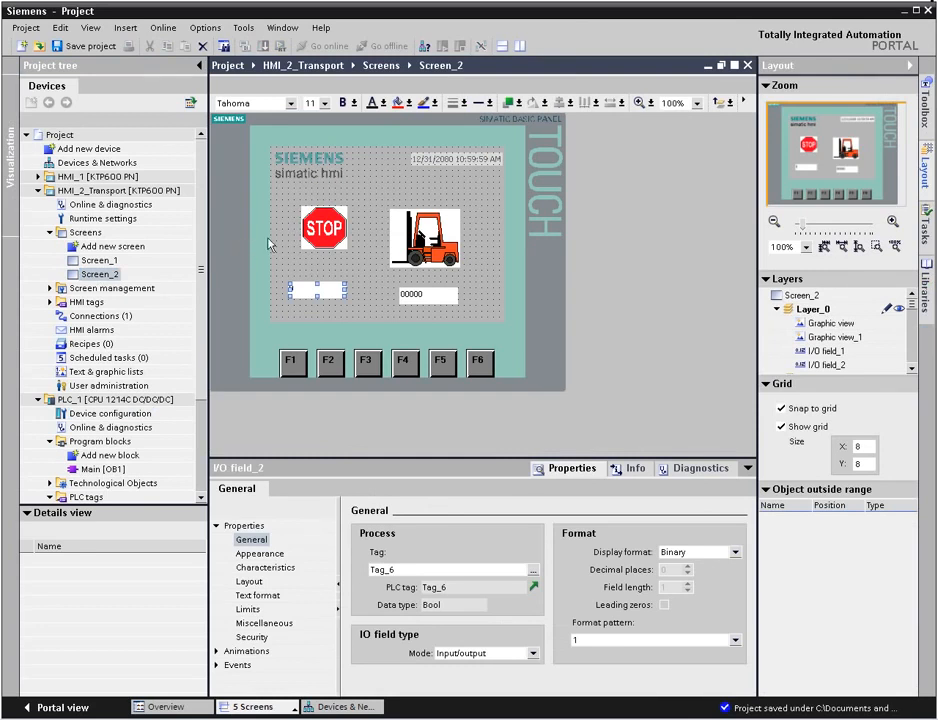
Group the stop sign and forklift graphics on Screen_2 and move the group to Layer_1.
left_click(347, 233)
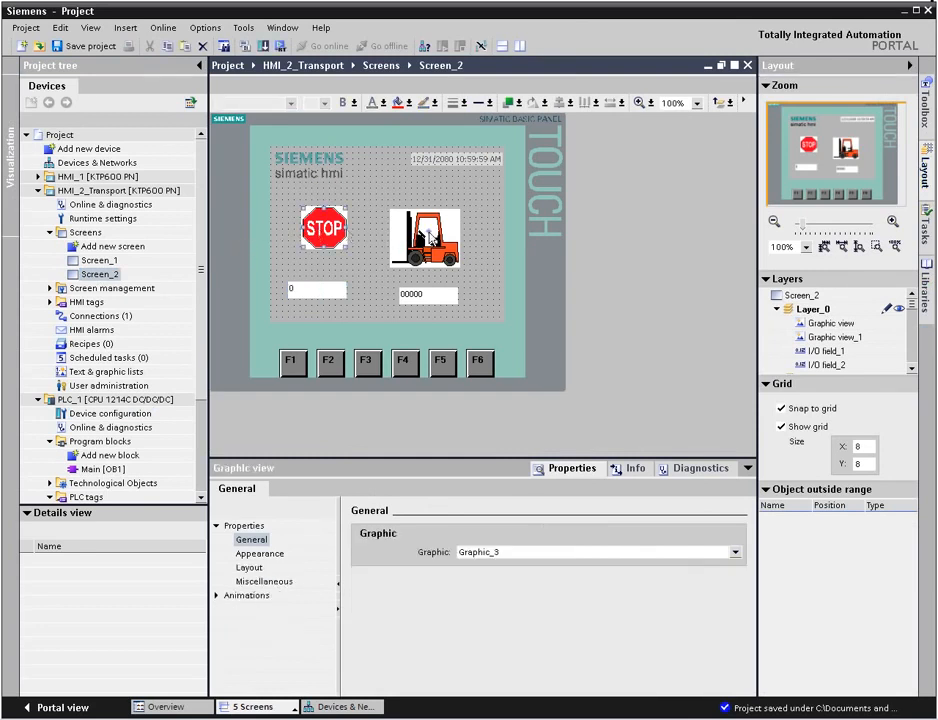
right_click(430, 237)
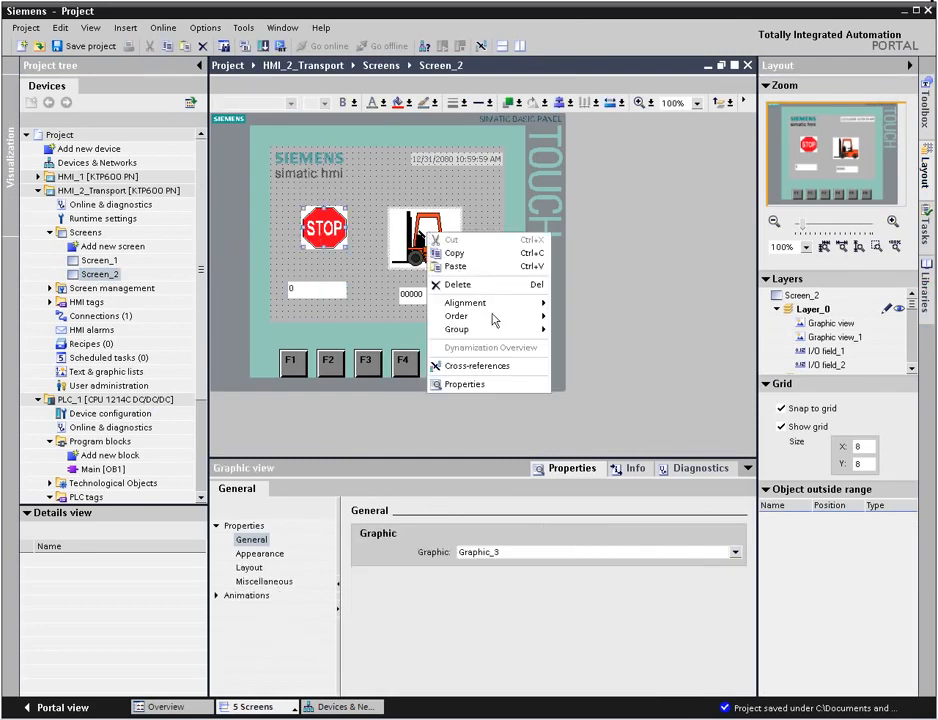
mouse_move(507, 331)
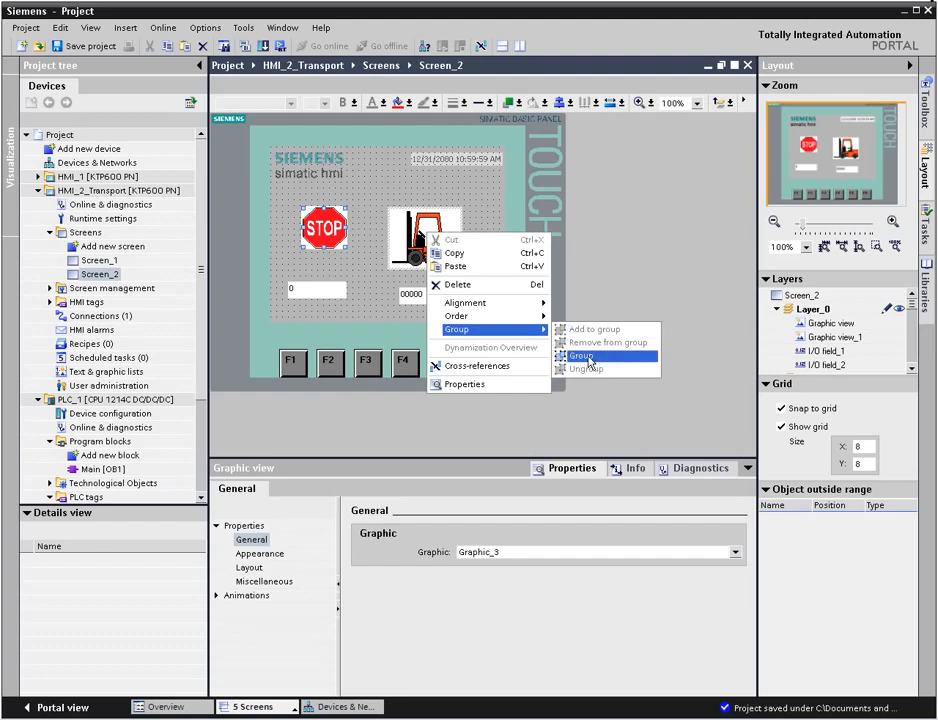
left_click(583, 356)
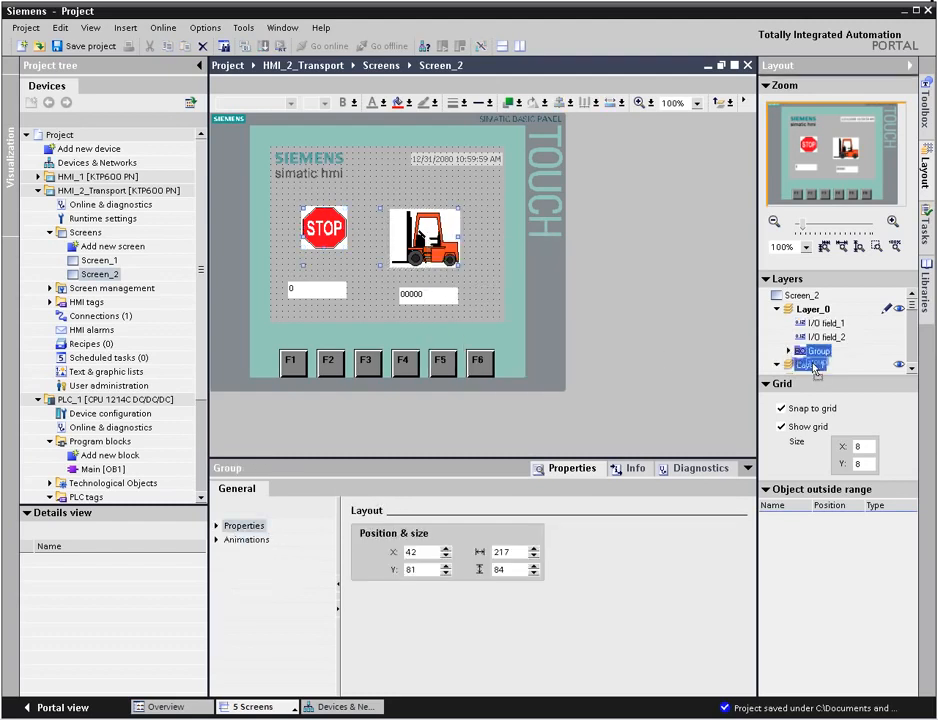
left_click_drag(813, 368, 813, 369)
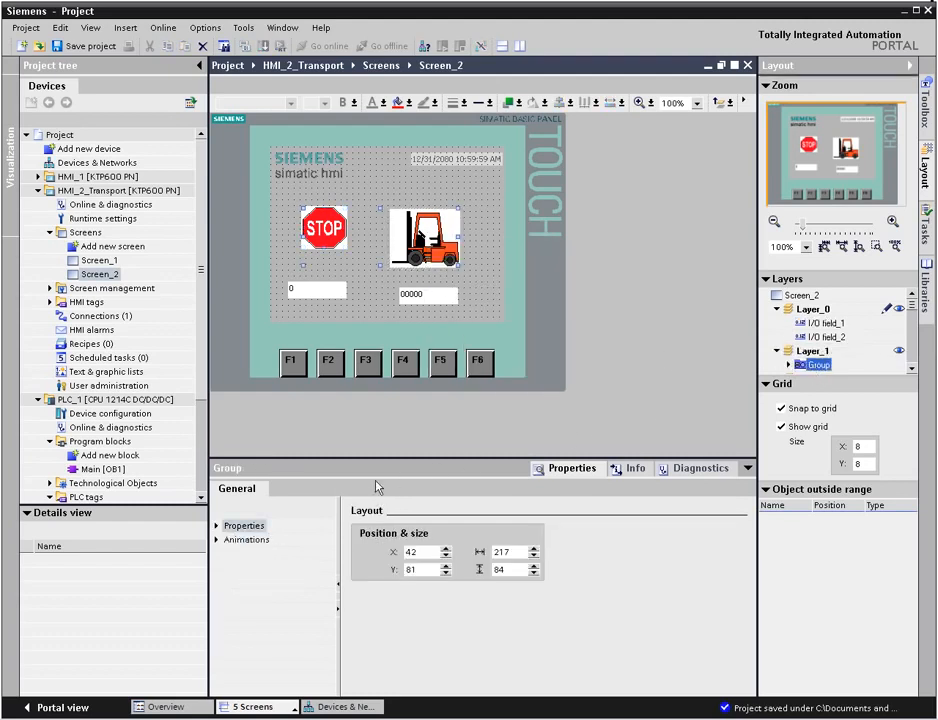
Set the background color of the stop sign graphic within the group to light yellow.
left_click(217, 530)
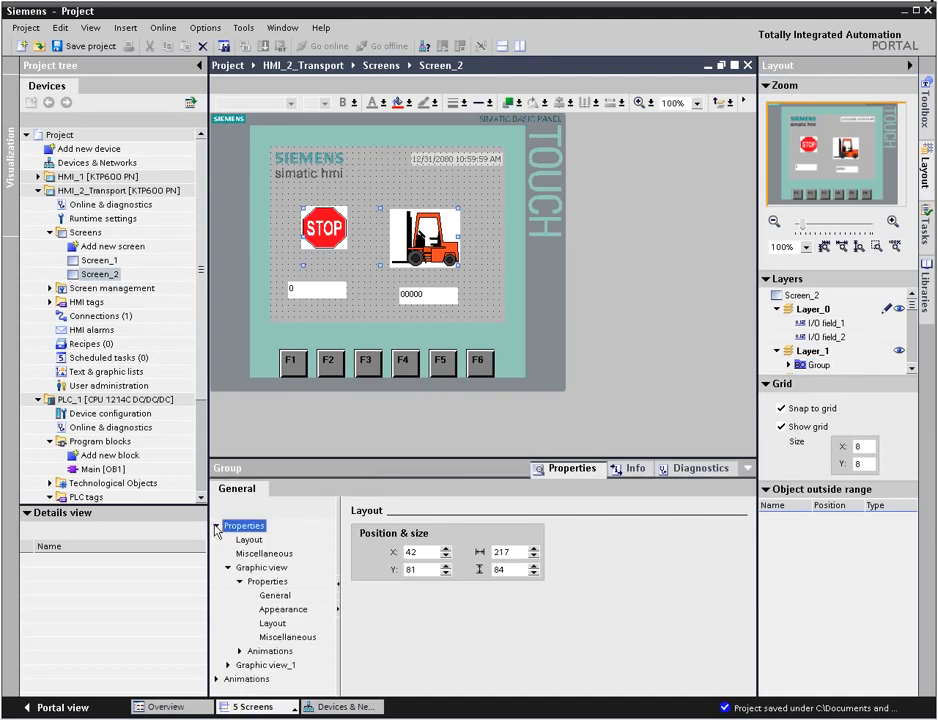
left_click(286, 610)
left_click(484, 552)
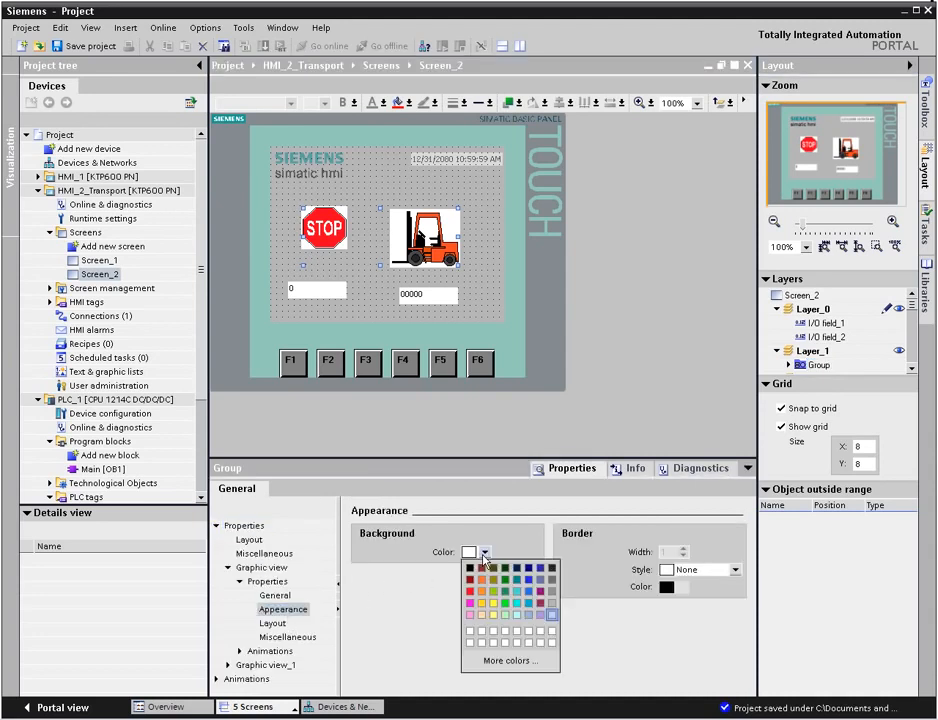
left_click(494, 617)
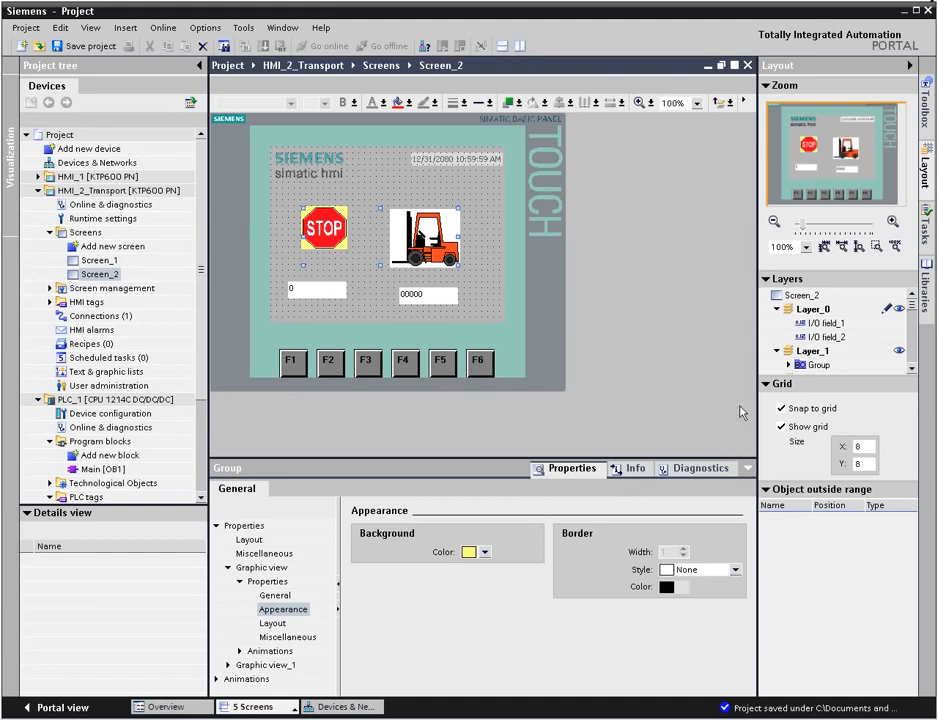
Rename Layer_1 to Transport, and test its visibility by hiding the layer and showing it again.
left_click(809, 352)
left_click(809, 352)
type("Transport")
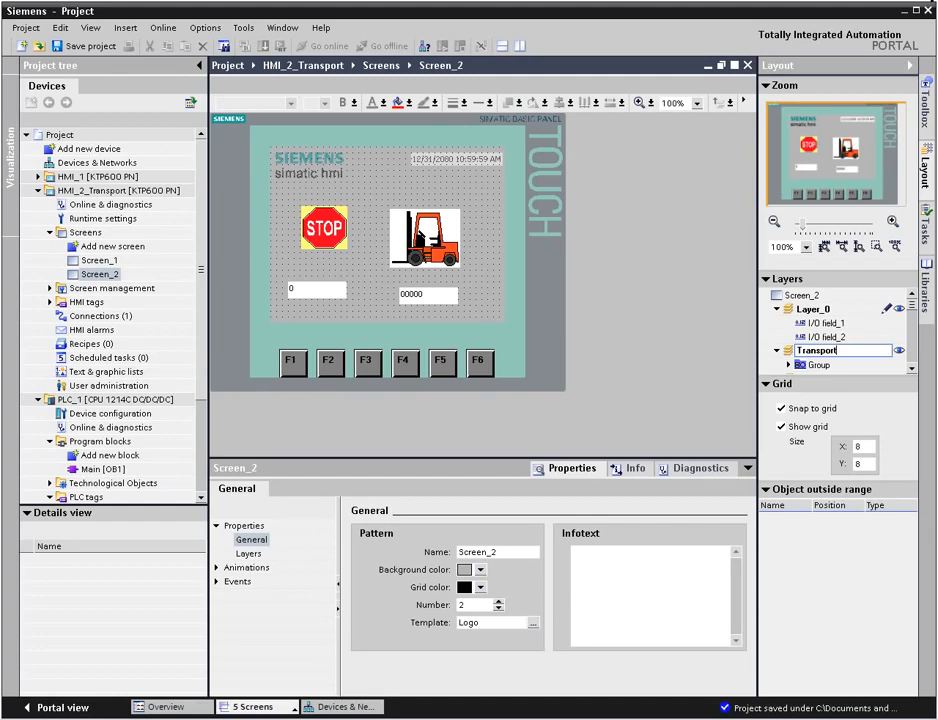
key("Return")
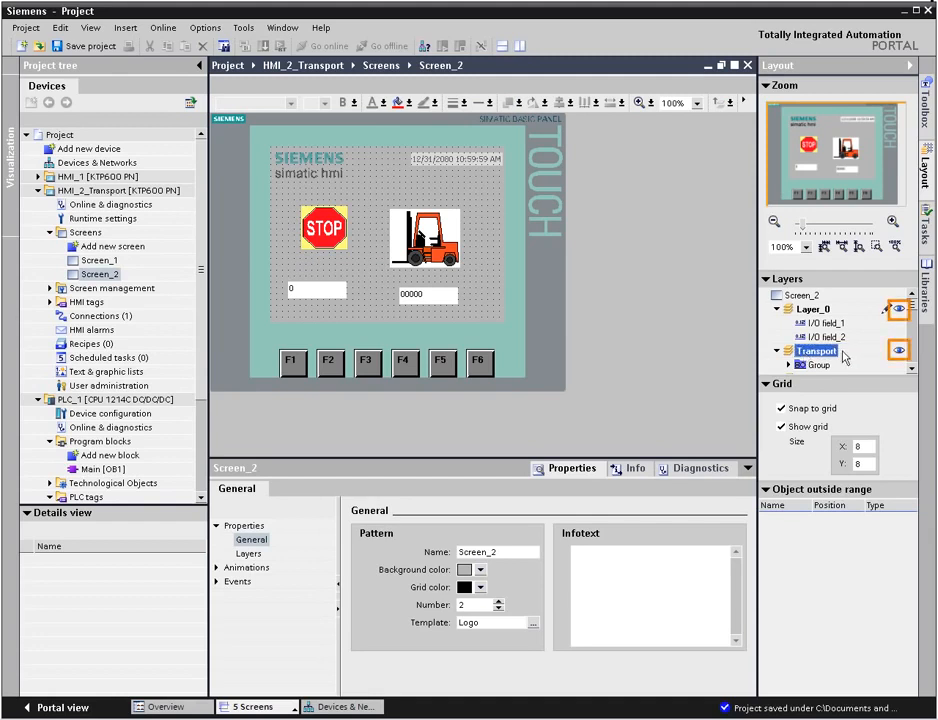
left_click(899, 350)
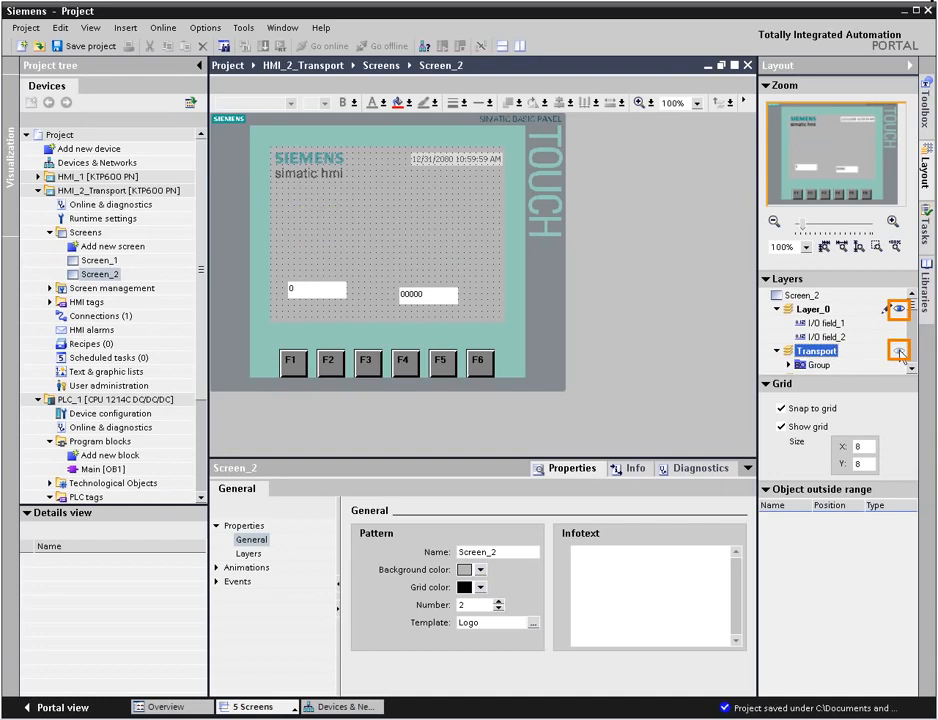
left_click(899, 350)
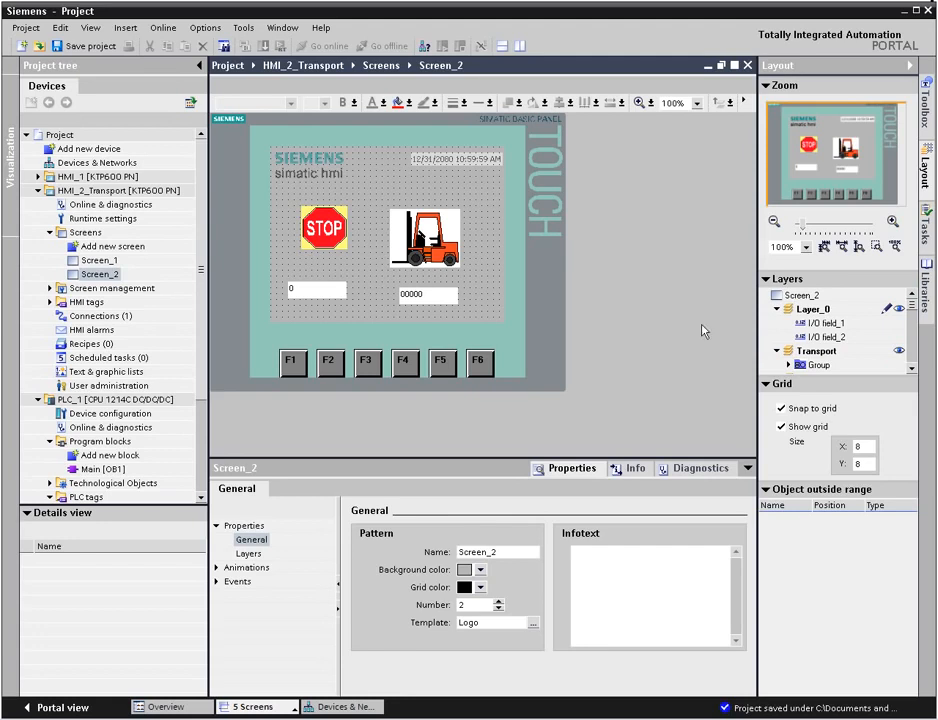
Add a new screen to HMI_2_Transport and place a button linking to Screen_3 above the forklift on Screen_2.
double_click(88, 247)
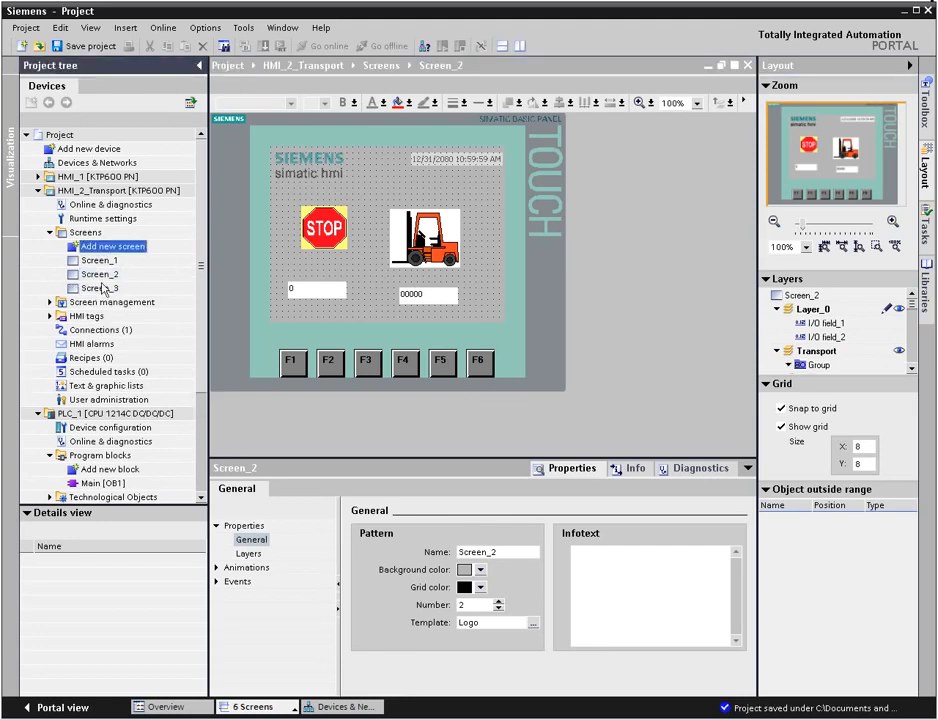
left_click_drag(100, 287, 406, 180)
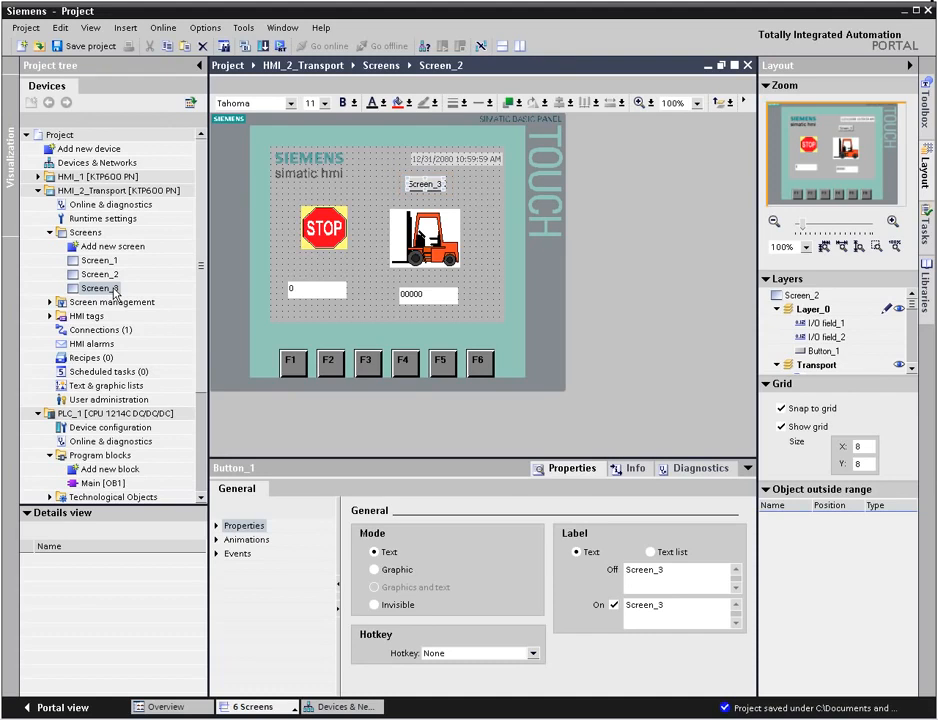
Assign Screen_3 to the F6 softkey of Screen_2 and show the function stored for its key-press event.
left_click_drag(114, 289, 484, 368)
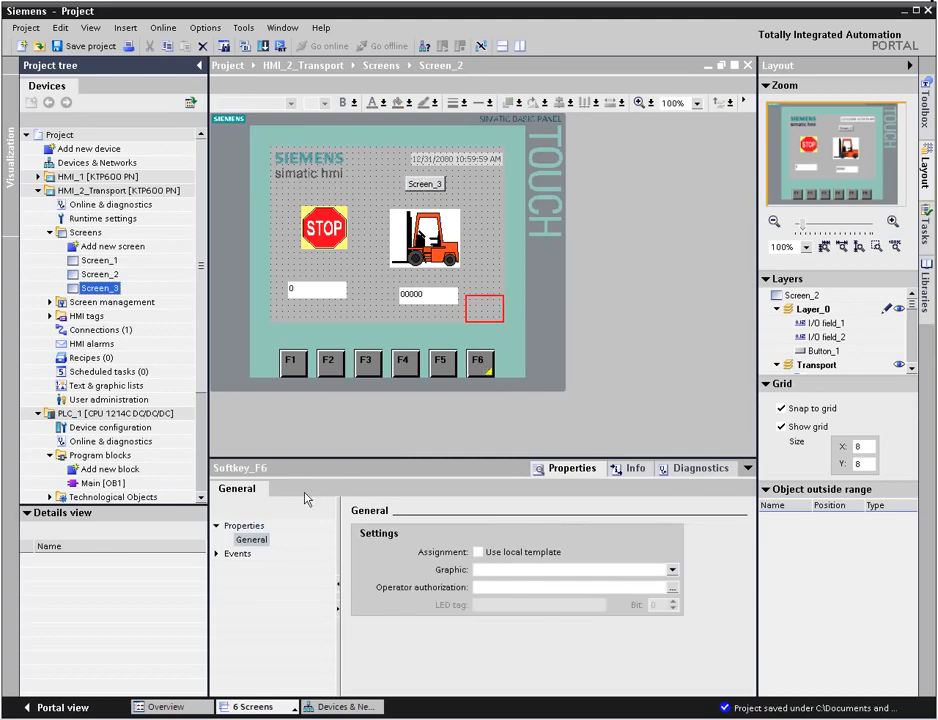
left_click(234, 553)
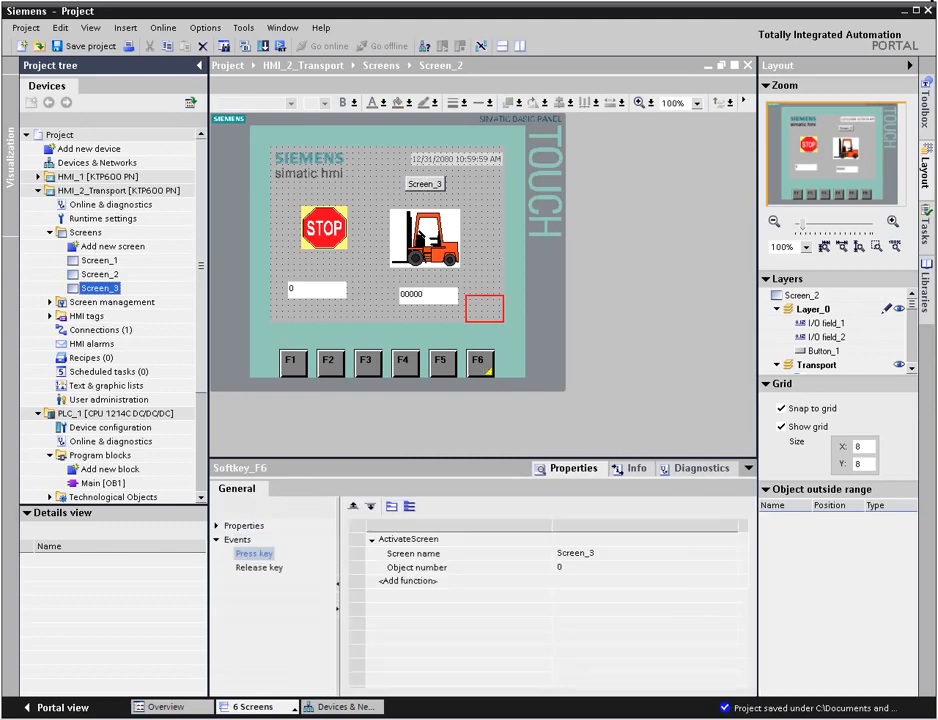